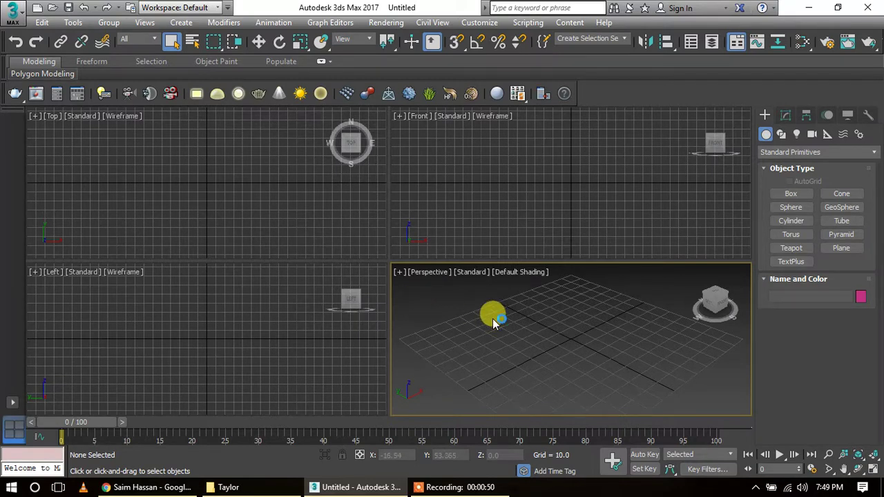
# - Make the Front, Top and Left views active in turn, then return to the Perspective view
pyautogui.click(463, 223)
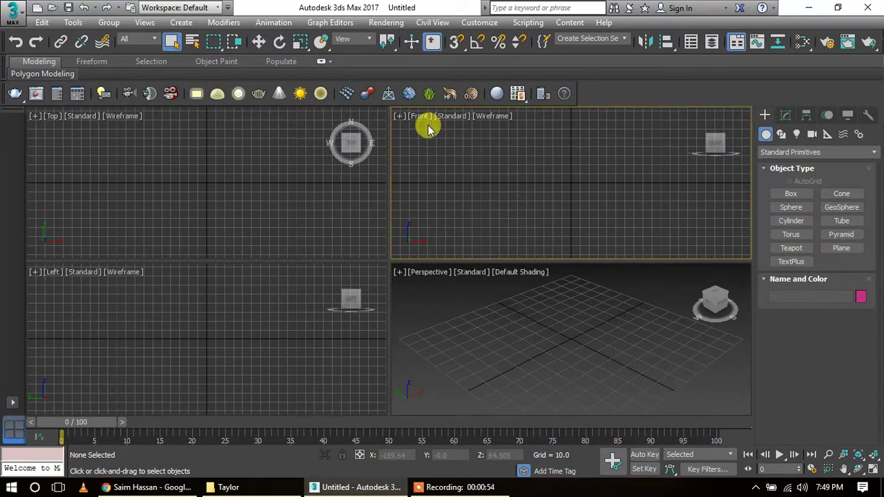
pyautogui.click(252, 191)
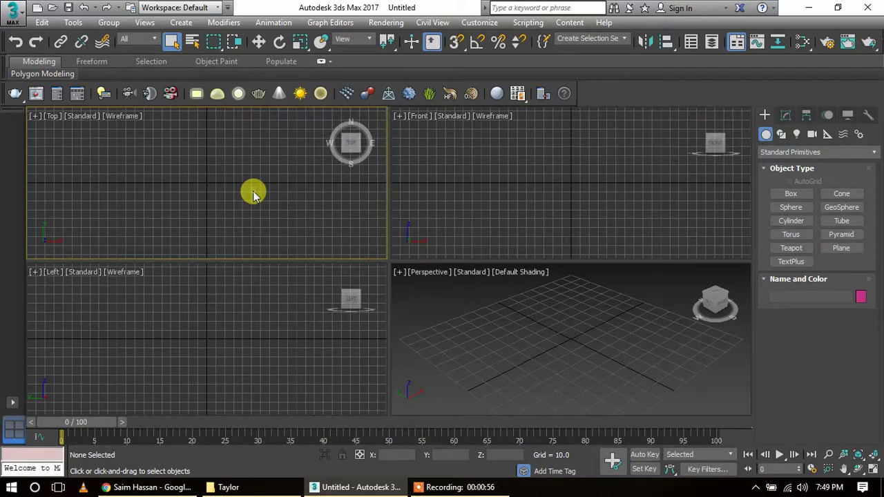
pyautogui.click(157, 321)
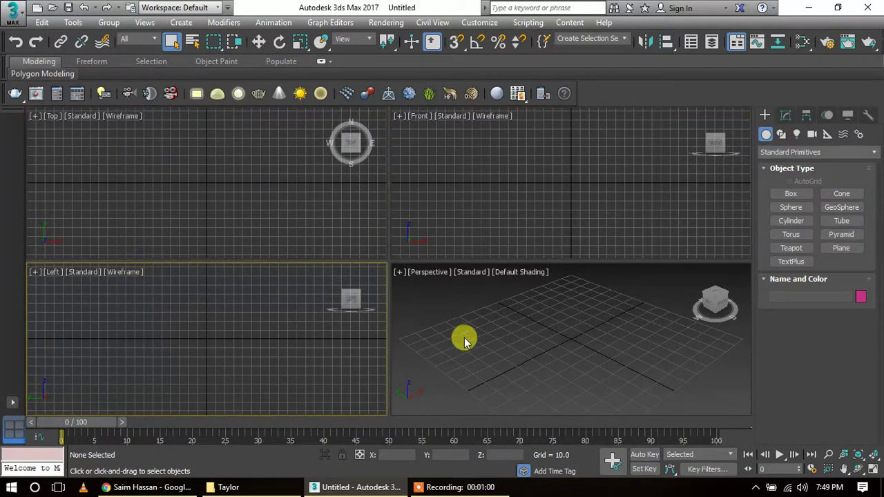
pyautogui.click(516, 324)
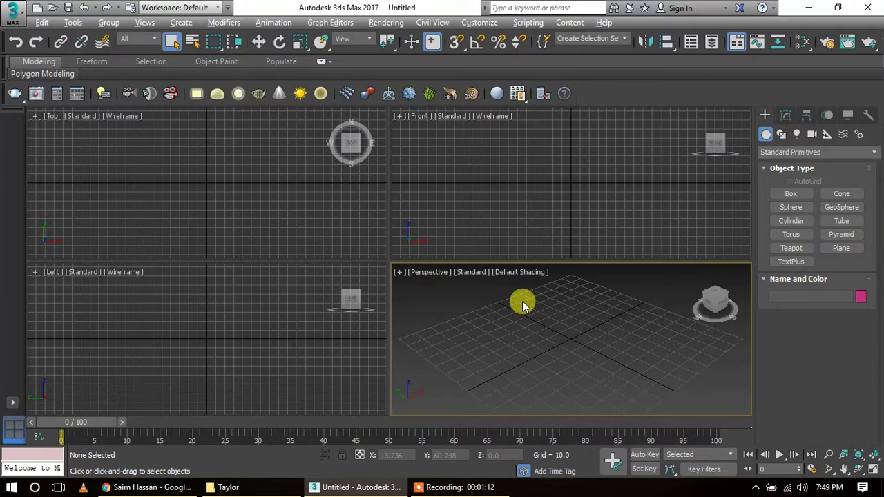
# - Maximize the Perspective viewport with Alt+W, restore the four-view layout, then maximize it again
pyautogui.hotkey('alt', 'w')
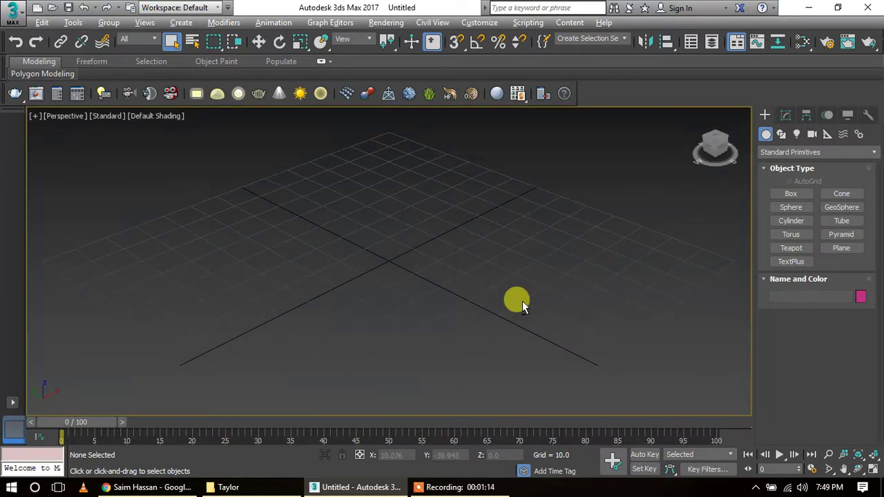
pyautogui.hotkey('alt', 'w')
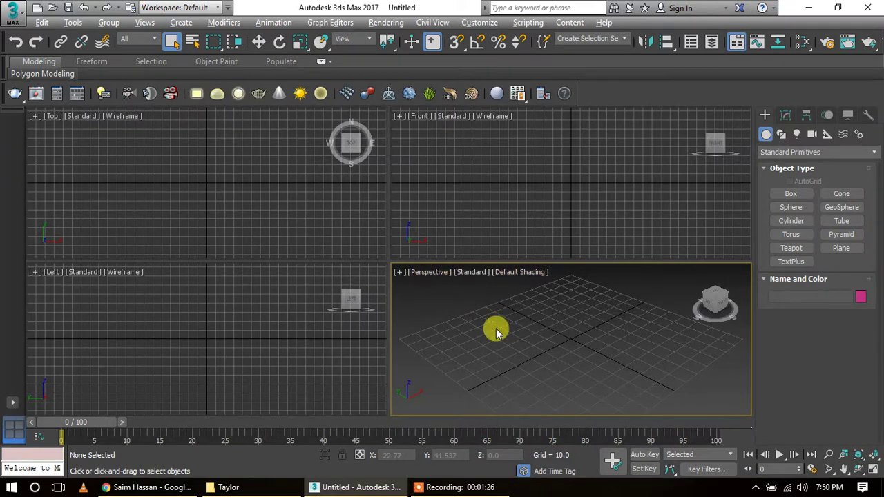
pyautogui.hotkey('alt', 'w')
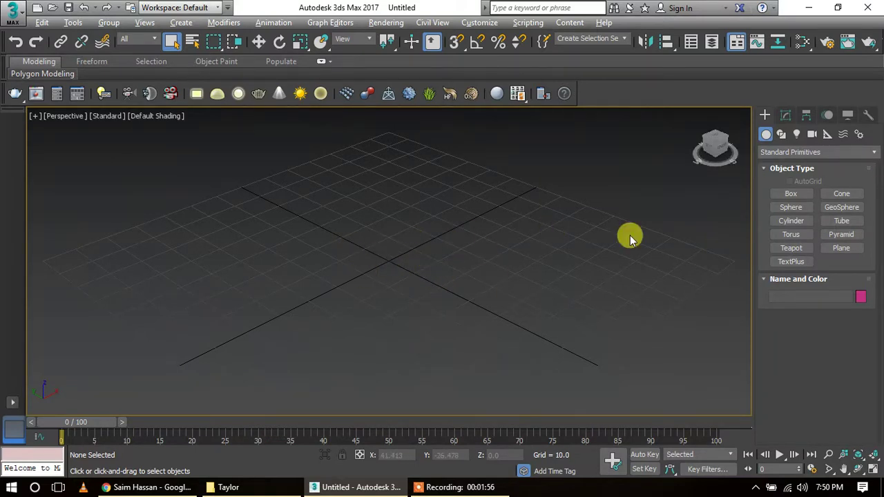
pyautogui.click(846, 196)
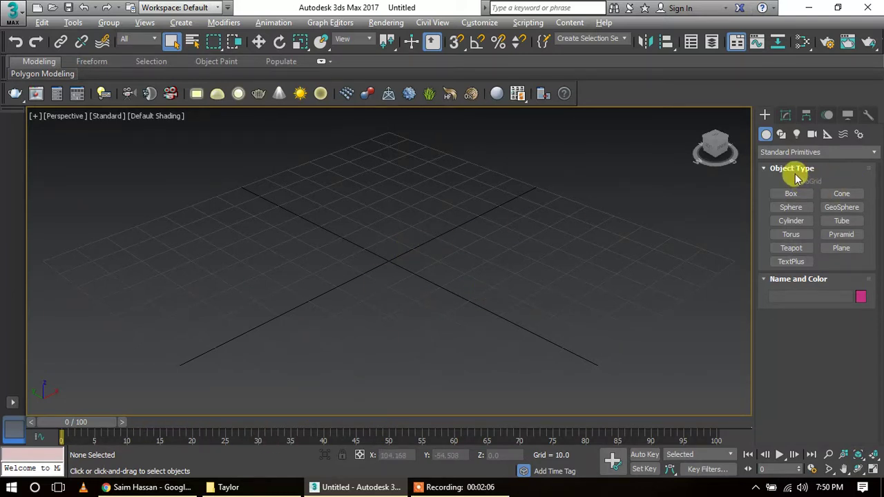
pyautogui.moveTo(715, 146)
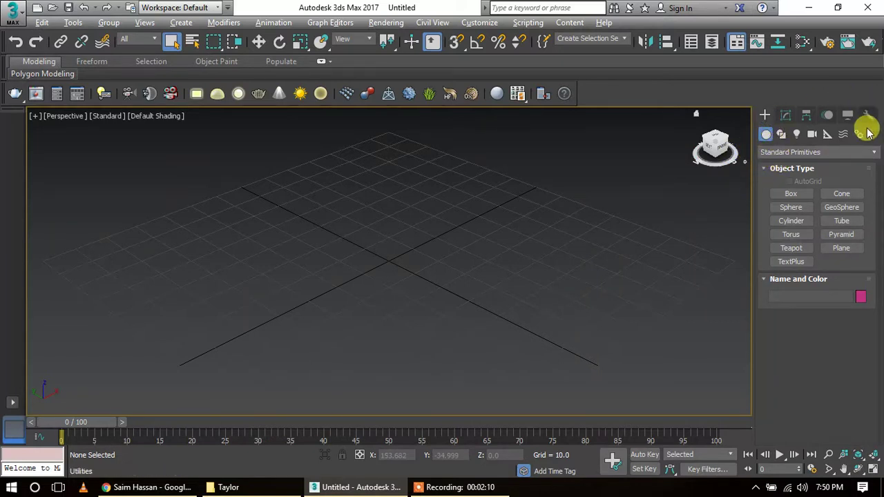
pyautogui.click(766, 116)
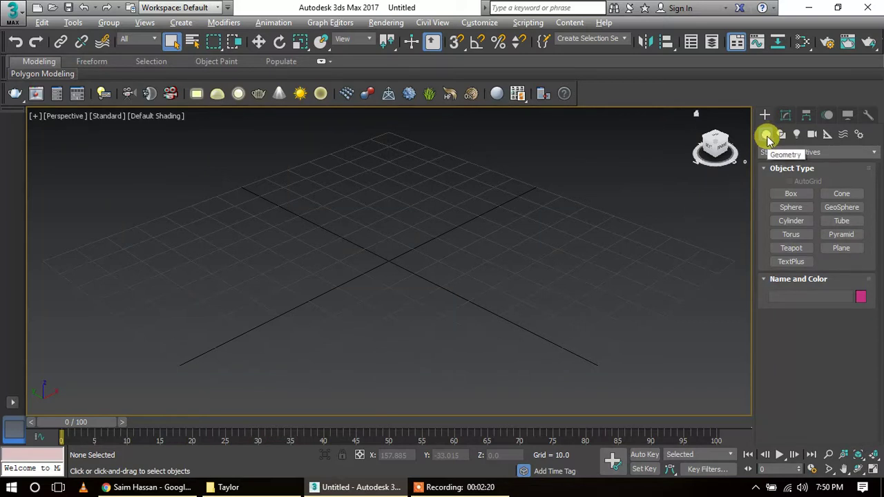
pyautogui.click(766, 135)
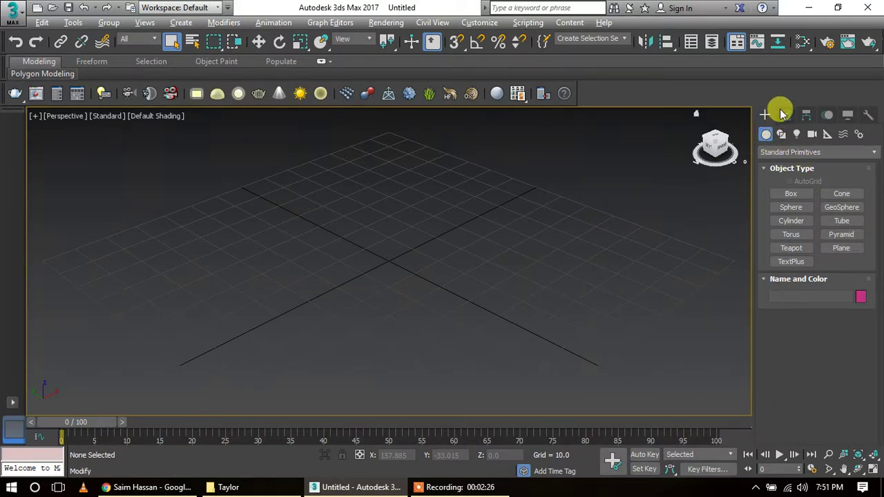
pyautogui.click(787, 117)
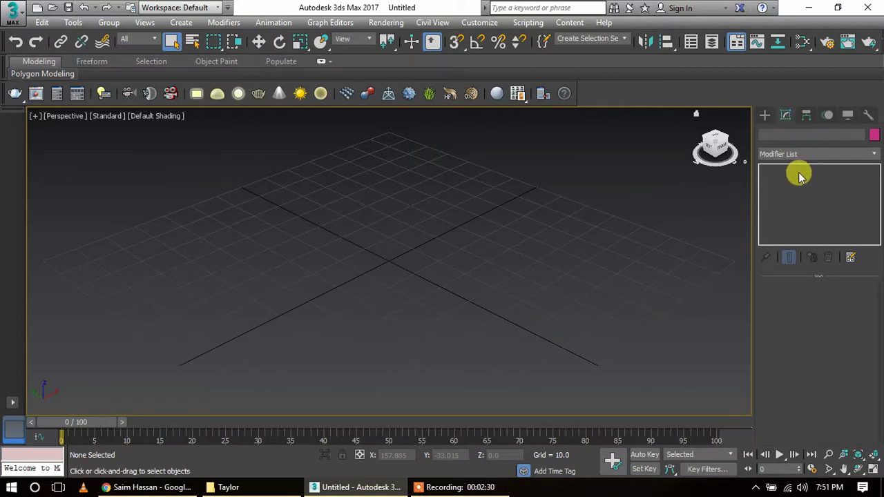
pyautogui.click(765, 116)
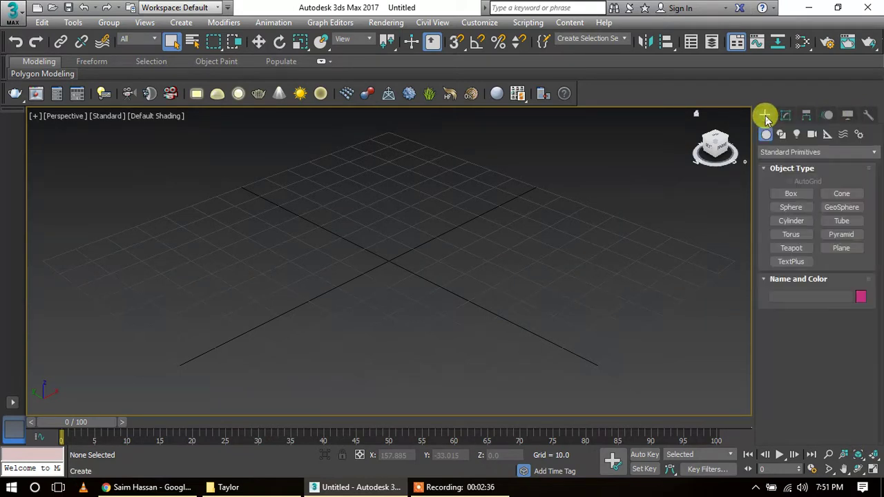
pyautogui.click(765, 135)
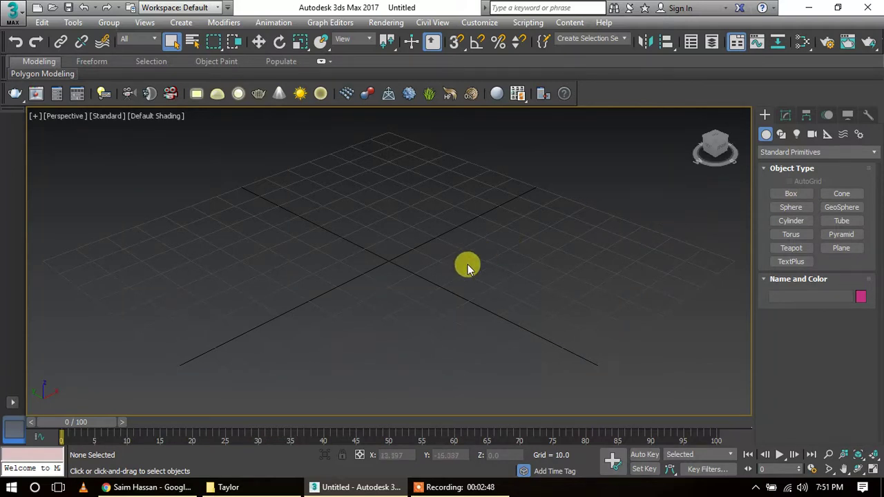
pyautogui.click(784, 198)
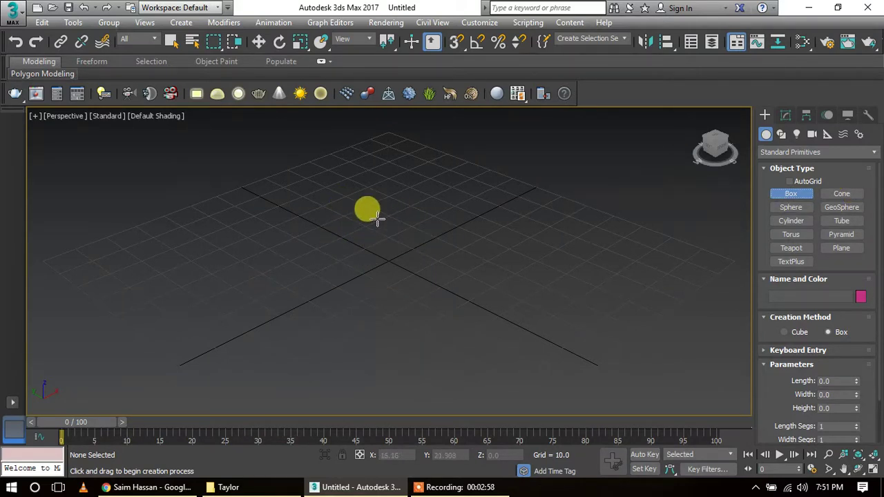
pyautogui.click(378, 219)
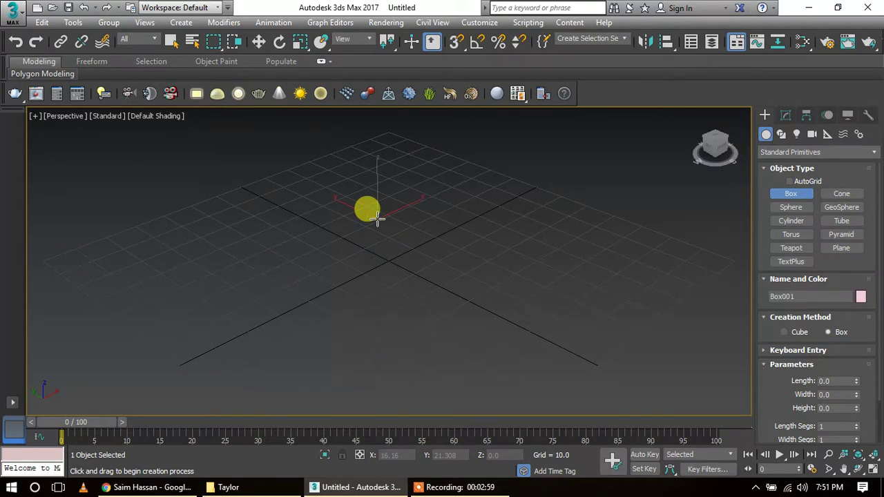
pyautogui.moveTo(377, 219); pyautogui.dragTo(374, 315)
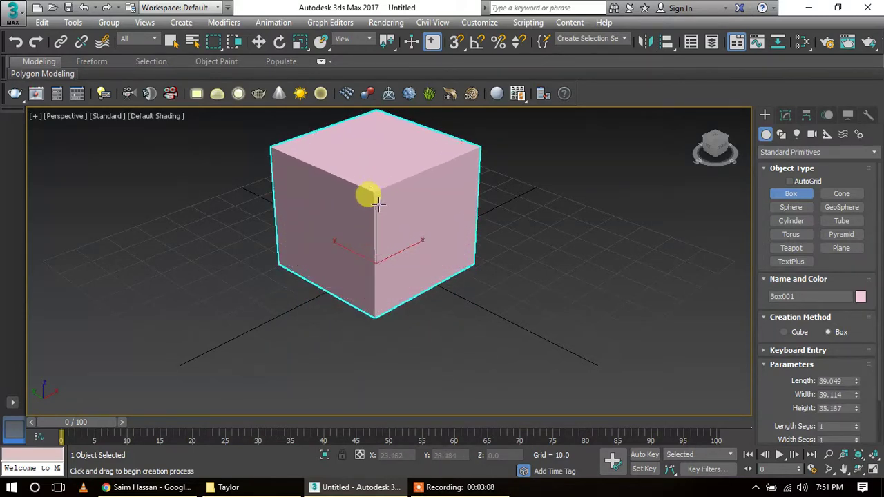
pyautogui.click(383, 199)
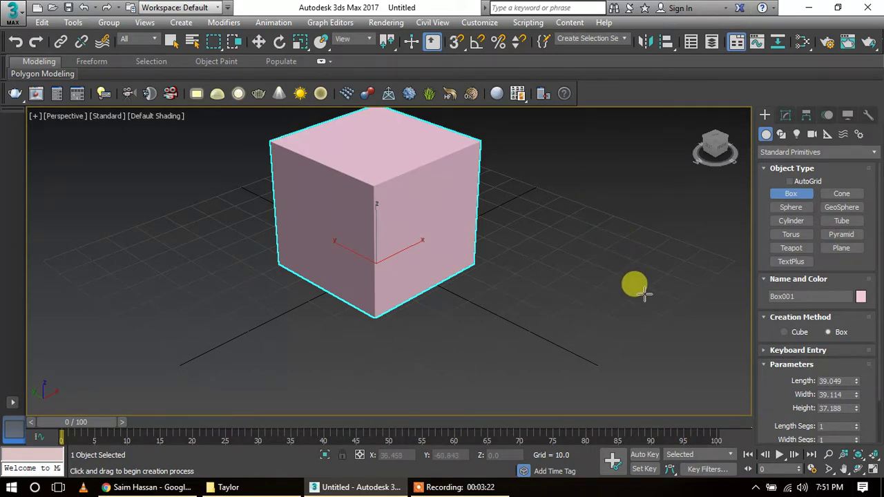
pyautogui.moveTo(636, 288); pyautogui.dragTo(592, 241)
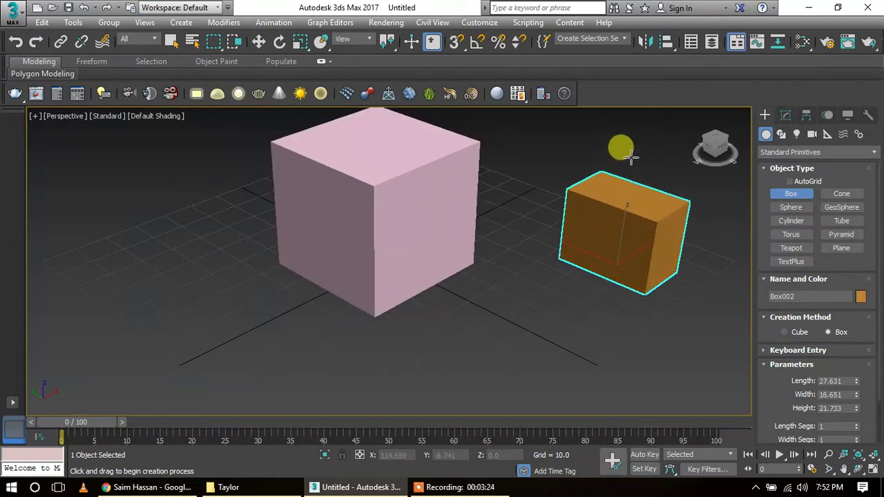
pyautogui.rightClick(632, 198)
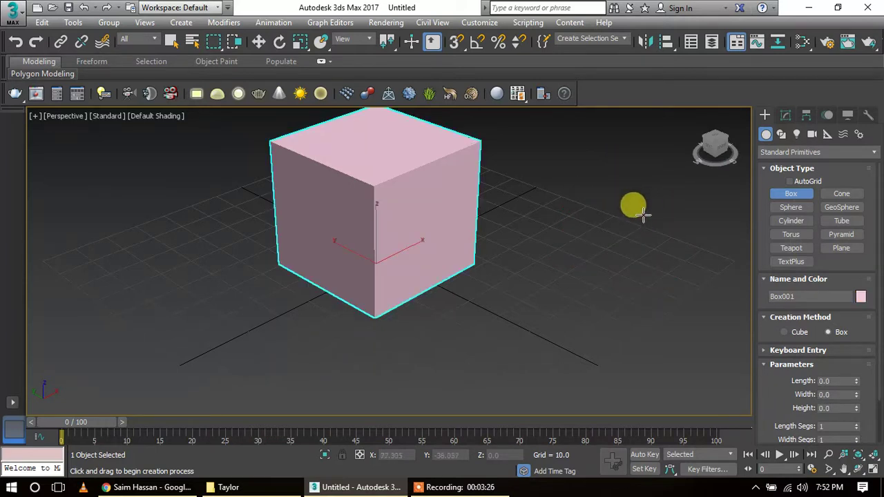
pyautogui.rightClick(634, 207)
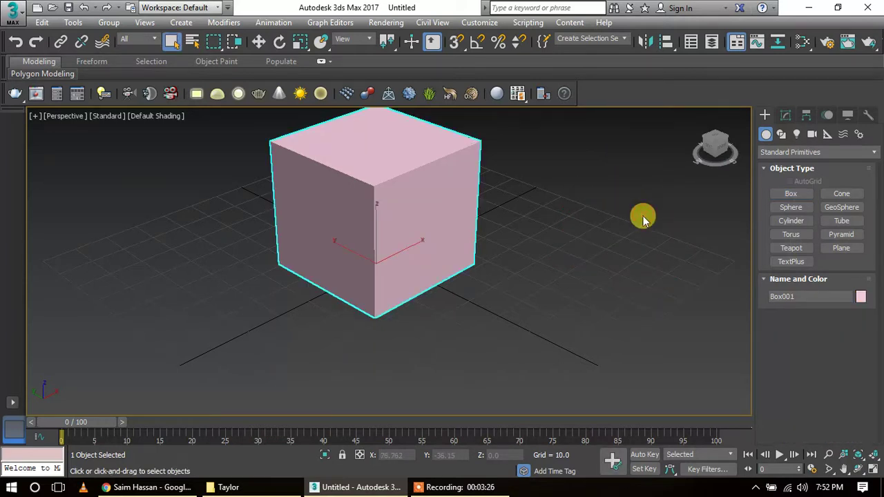
pyautogui.click(608, 253)
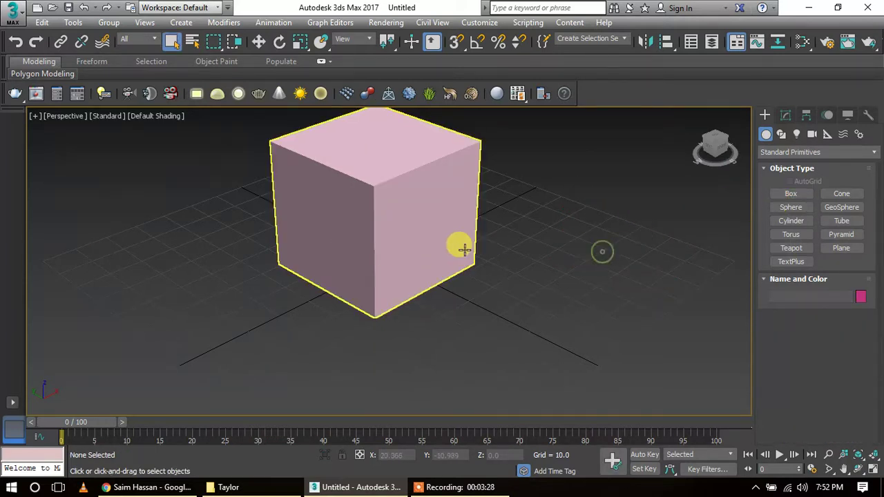
pyautogui.click(414, 271)
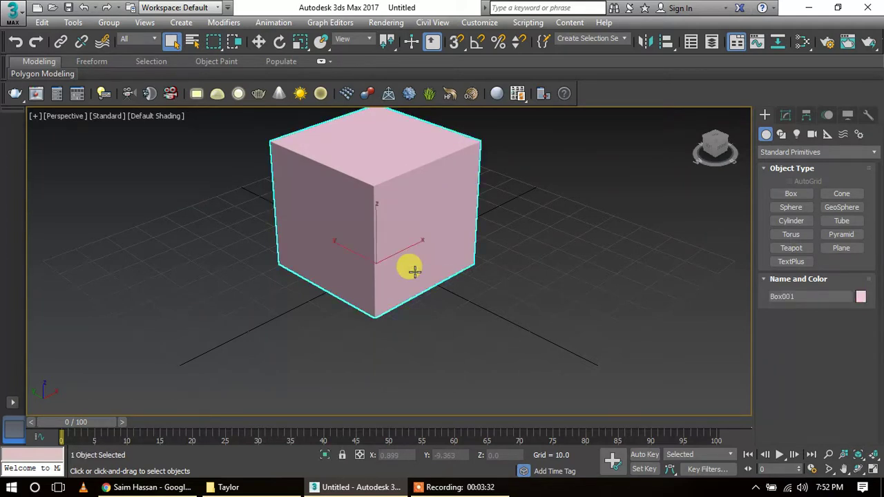
pyautogui.press('Delete')
# - Create a teapot of radius about 25.937 at the grid centre, exit creation mode and deselect it
pyautogui.click(791, 250)
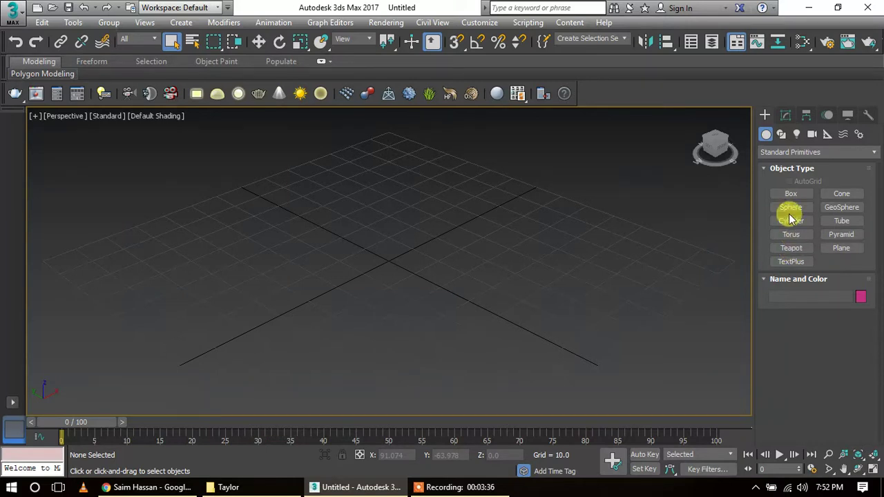
pyautogui.click(796, 261)
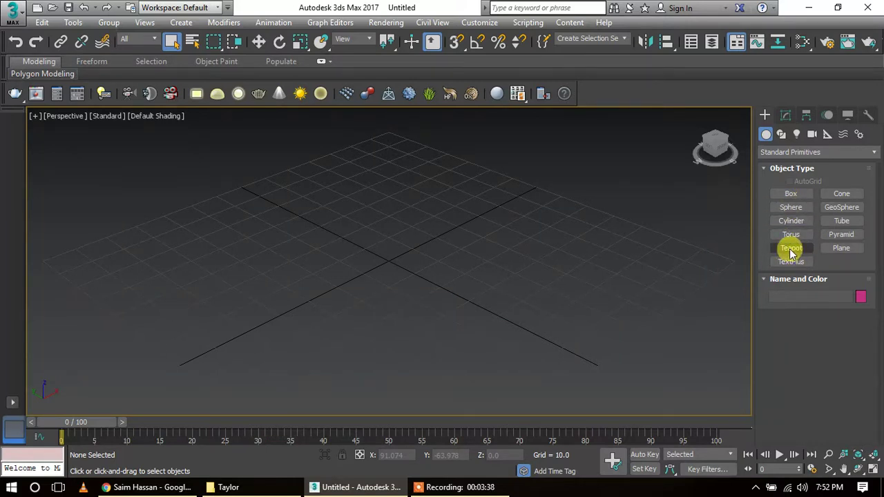
pyautogui.click(800, 251)
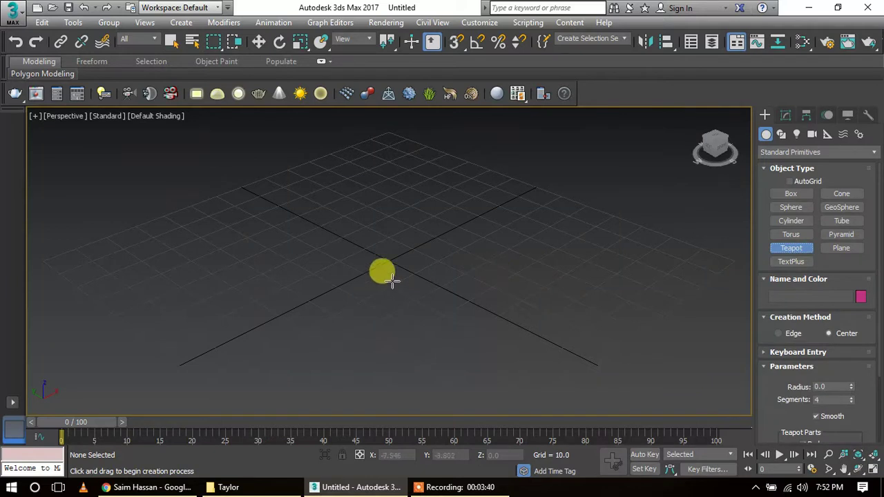
pyautogui.moveTo(391, 259)
pyautogui.mouseDown()
pyautogui.moveTo(400, 281)
pyautogui.moveTo(446, 298)
pyautogui.mouseUp()
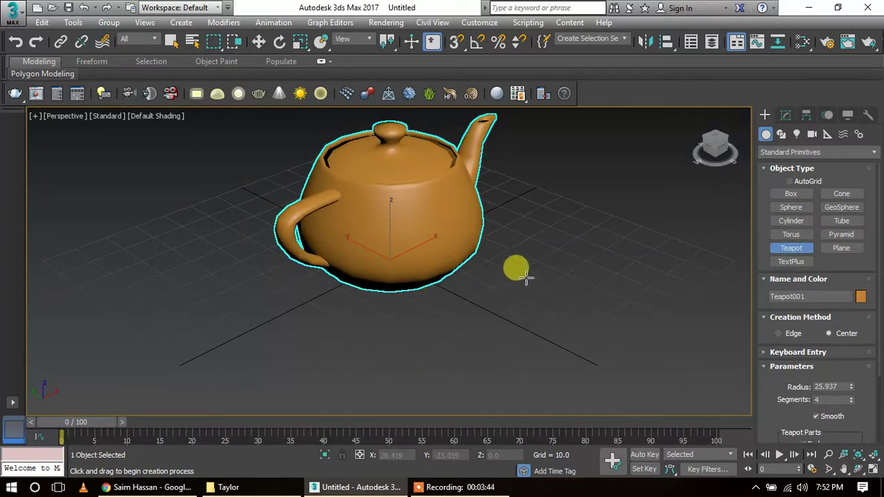
pyautogui.rightClick(532, 280)
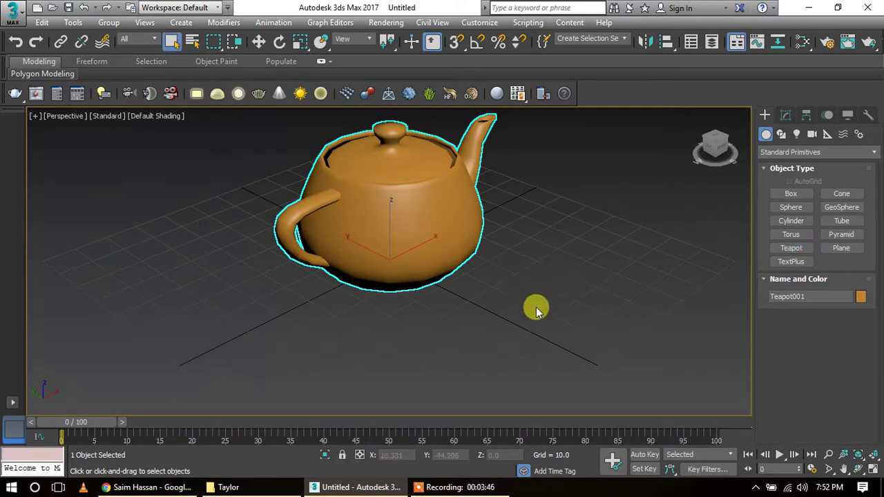
pyautogui.click(536, 309)
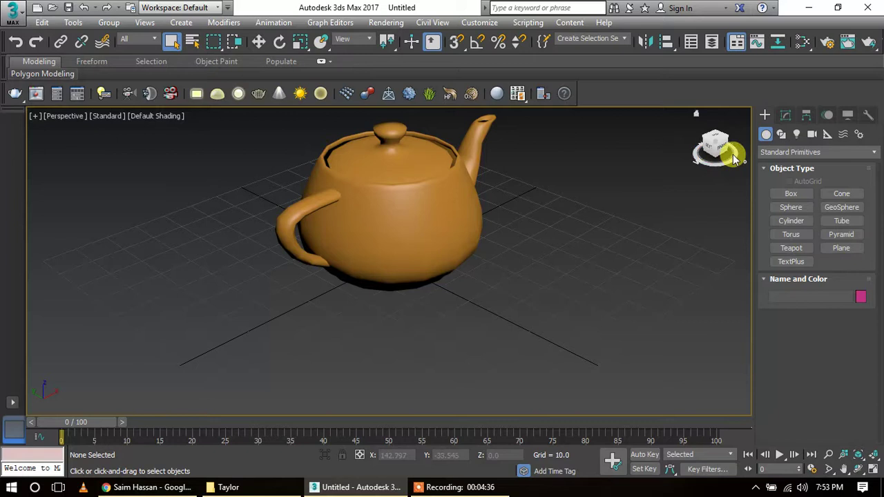
# - View the teapot from its handle side, spout side and top, then settle on a low perspective view
pyautogui.moveTo(376, 205)
pyautogui.keyDown('alt'); pyautogui.mouseDown(button='middle')
pyautogui.moveTo(428, 208)
pyautogui.moveTo(332, 205)
pyautogui.moveTo(428, 204)
pyautogui.moveTo(401, 221)
pyautogui.moveTo(415, 228)
pyautogui.mouseUp(button='middle'); pyautogui.keyUp('alt')
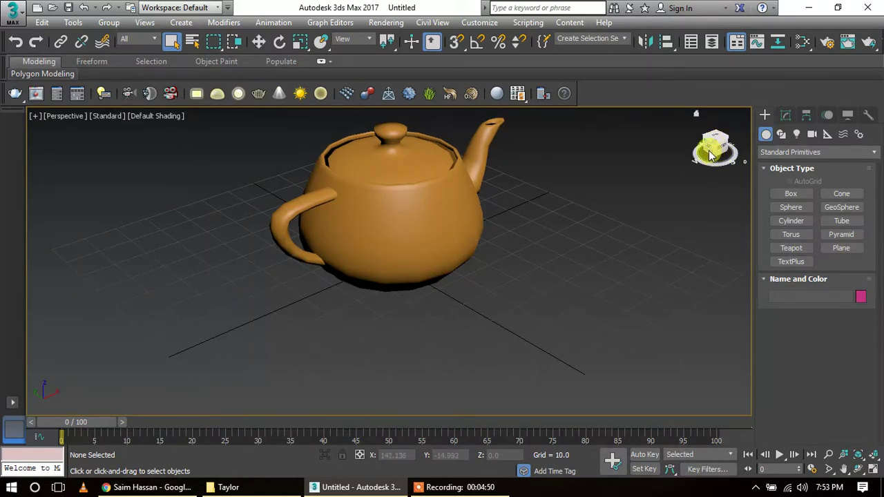
pyautogui.click(711, 153)
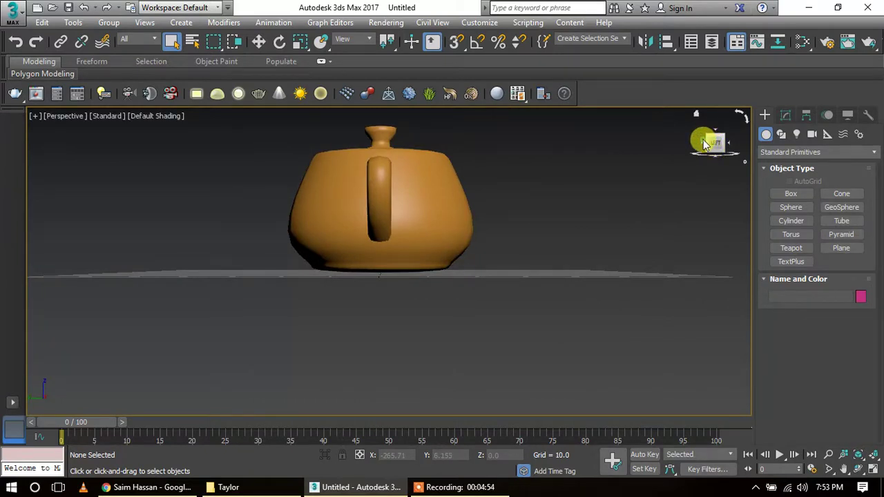
pyautogui.click(704, 143)
pyautogui.click(708, 142)
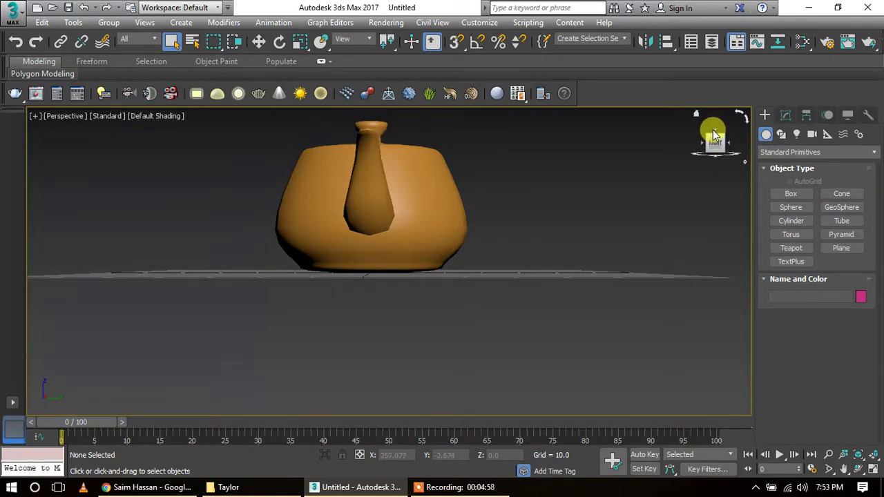
pyautogui.click(717, 135)
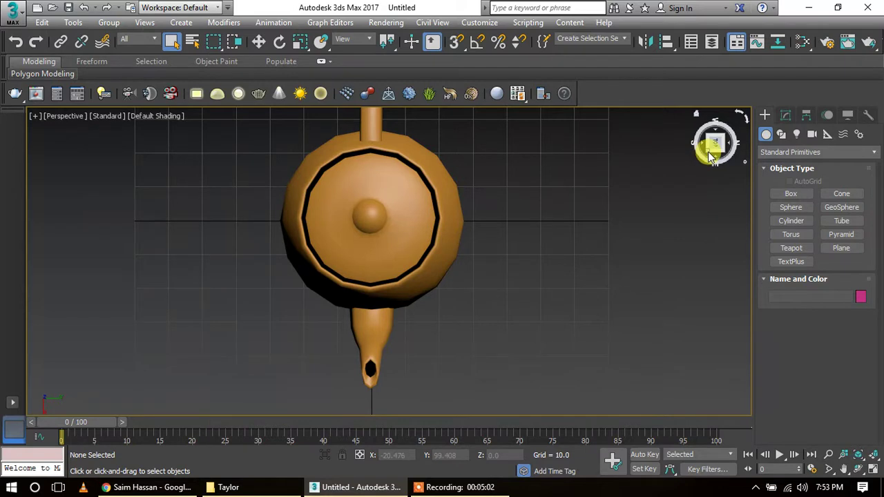
pyautogui.moveTo(708, 154)
pyautogui.mouseDown()
pyautogui.moveTo(715, 146)
pyautogui.moveTo(592, 181)
pyautogui.mouseUp()
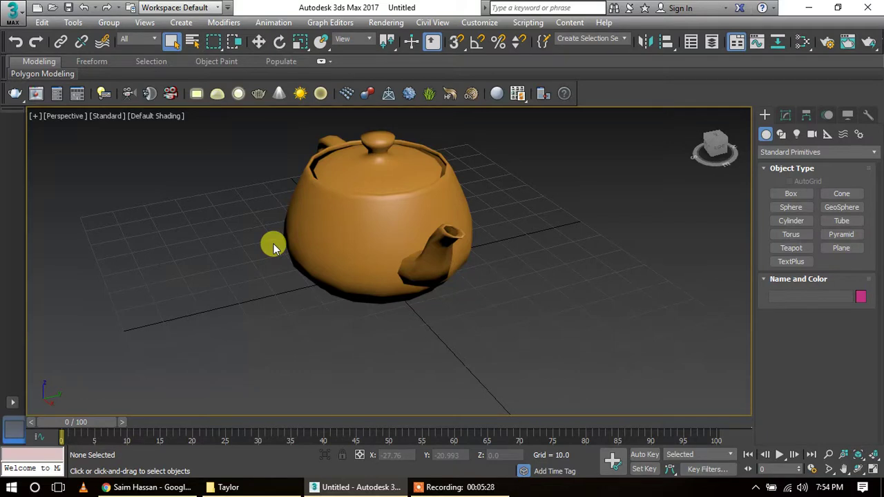
pyautogui.moveTo(274, 244)
pyautogui.mouseDown(button='middle')
pyautogui.moveTo(400, 263)
pyautogui.moveTo(182, 282)
pyautogui.moveTo(195, 291)
pyautogui.moveTo(391, 296)
pyautogui.moveTo(419, 270)
pyautogui.moveTo(241, 253)
pyautogui.moveTo(163, 283)
pyautogui.moveTo(394, 300)
pyautogui.moveTo(381, 233)
pyautogui.moveTo(231, 241)
pyautogui.moveTo(295, 312)
pyautogui.moveTo(339, 239)
pyautogui.moveTo(300, 272)
pyautogui.mouseUp(button='middle')
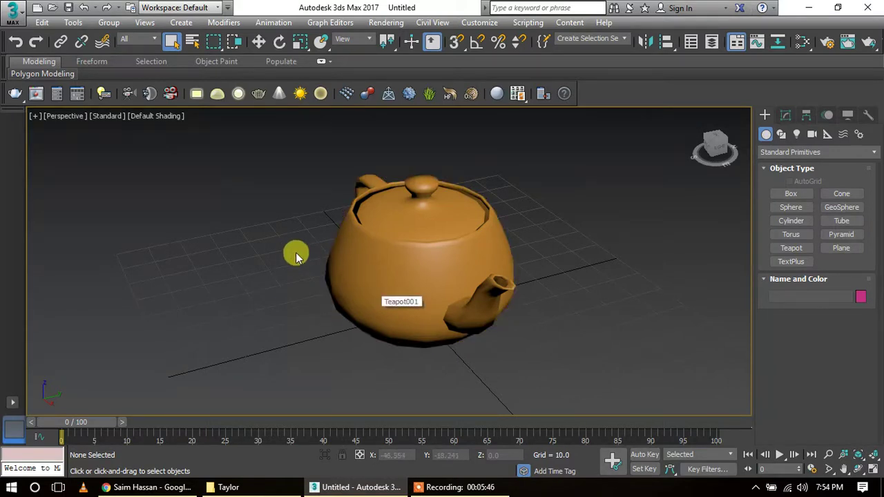
# - Zoom the Perspective view in and out, ending close on the teapot's body and spout
pyautogui.scroll(3, 294, 271)
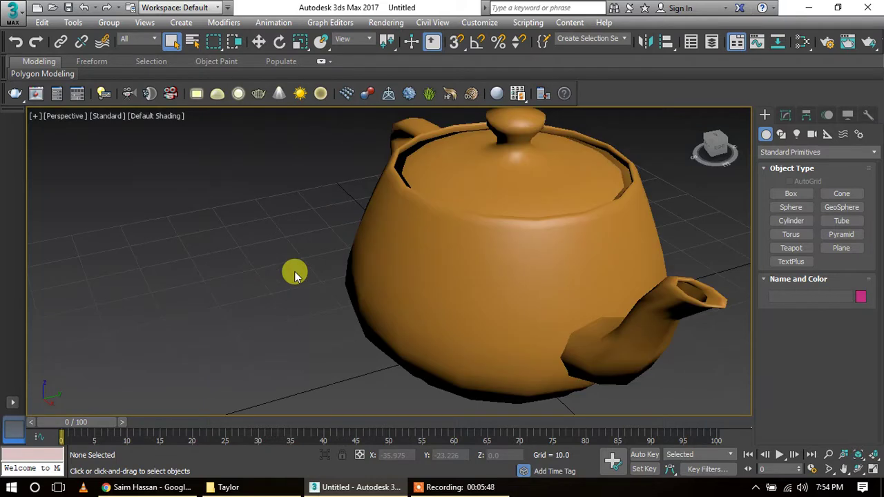
pyautogui.scroll(3, 294, 271)
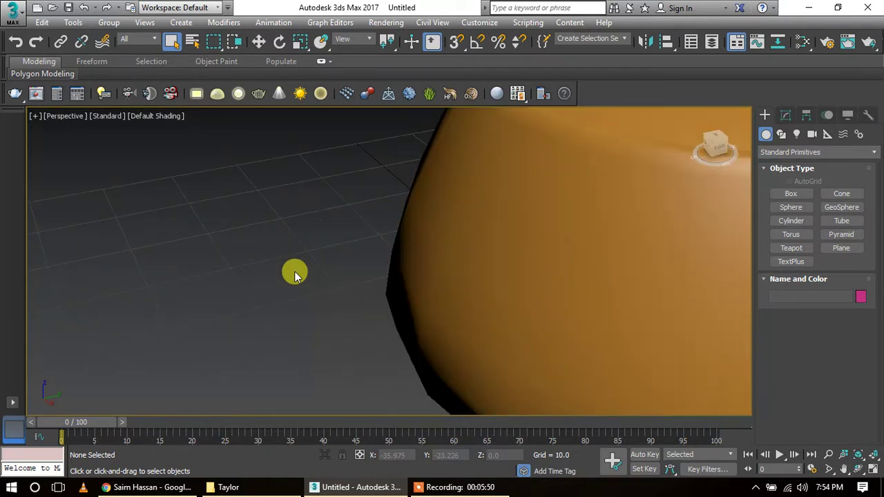
pyautogui.scroll(-3, 294, 273)
pyautogui.scroll(-2, 293, 273)
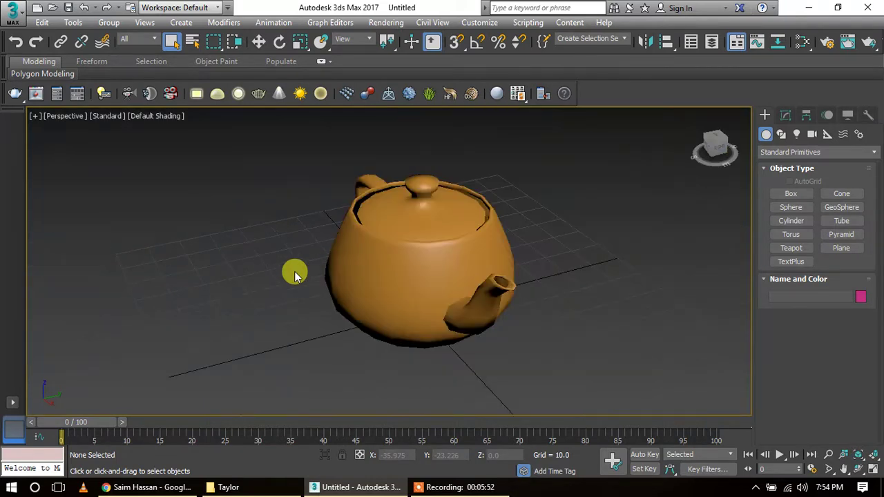
pyautogui.scroll(-2, 294, 273)
pyautogui.scroll(-1, 293, 274)
pyautogui.scroll(-2, 294, 274)
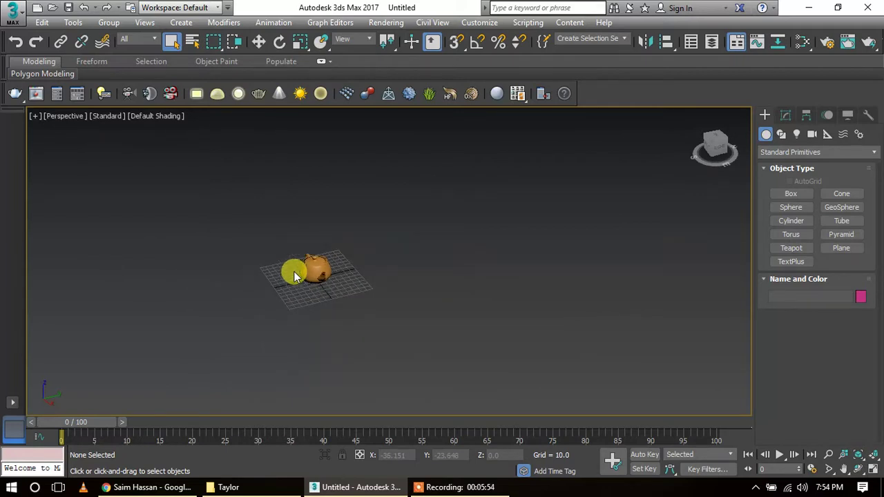
pyautogui.scroll(6, 295, 274)
pyautogui.scroll(-4, 294, 274)
pyautogui.scroll(2, 293, 274)
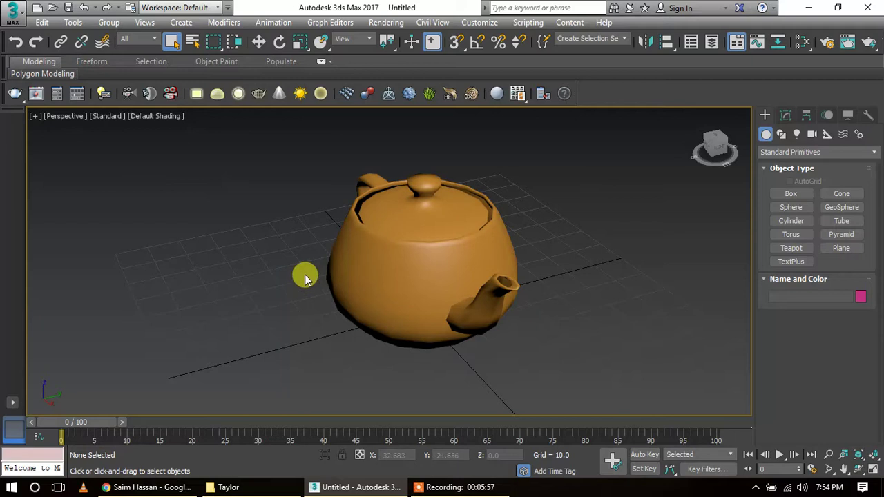
pyautogui.scroll(3, 307, 277)
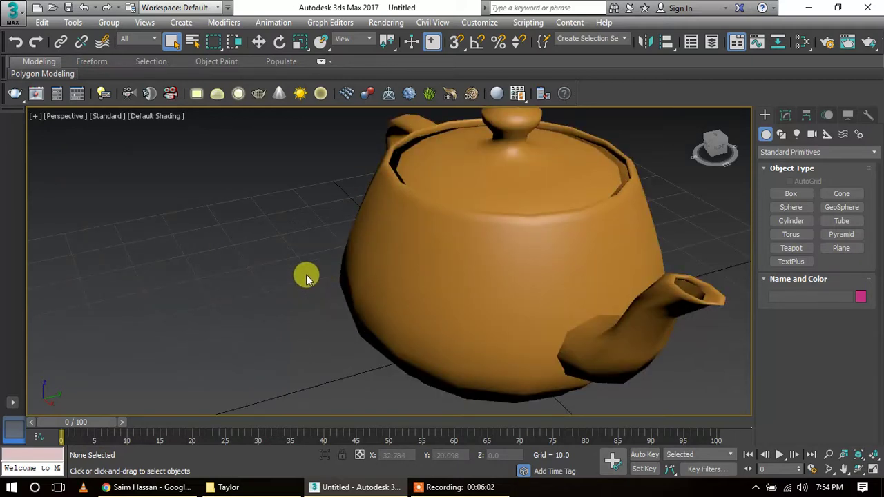
pyautogui.scroll(-3, 308, 276)
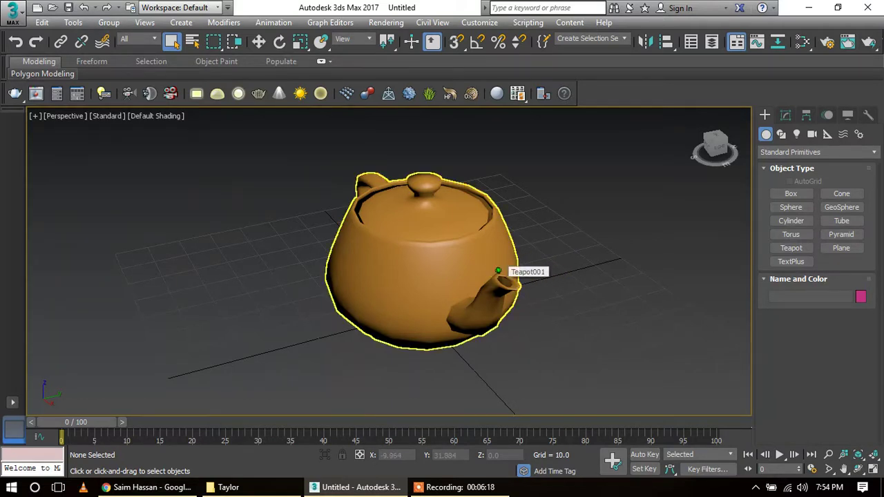
pyautogui.scroll(1, 498, 271)
pyautogui.scroll(1, 498, 270)
pyautogui.scroll(2, 498, 271)
pyautogui.scroll(1, 498, 271)
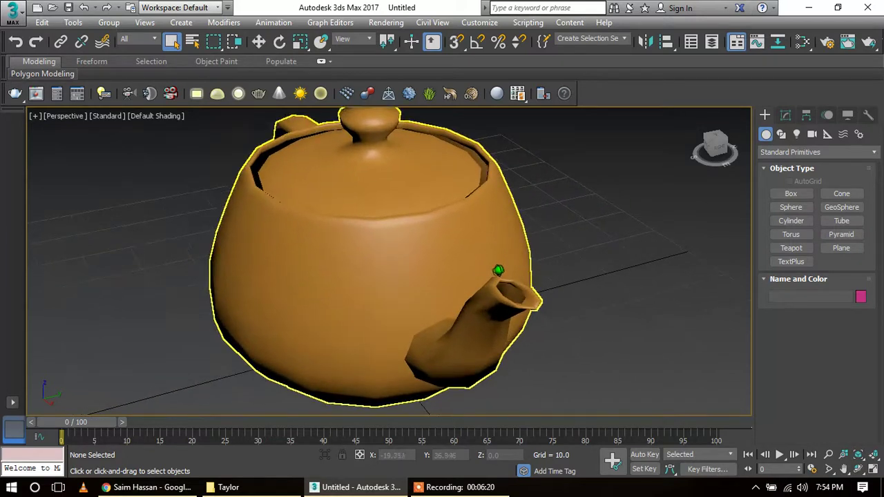
pyautogui.scroll(2, 498, 271)
pyautogui.scroll(1, 498, 271)
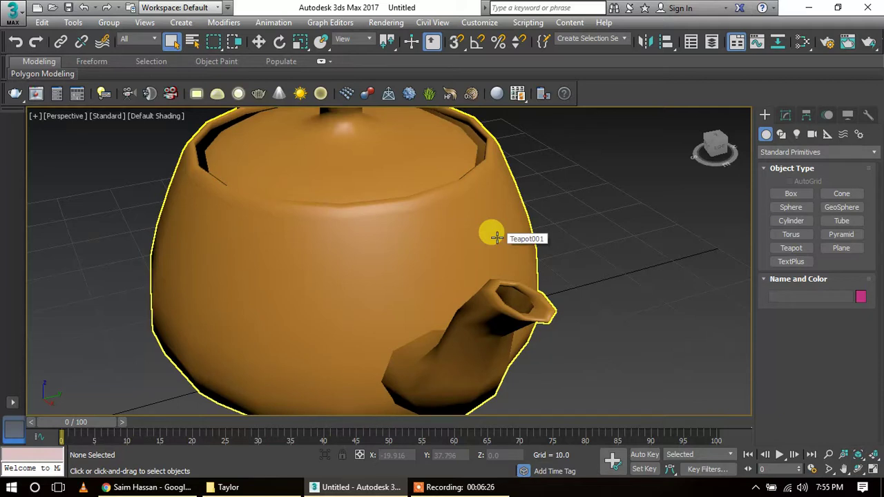
pyautogui.scroll(-1, 497, 238)
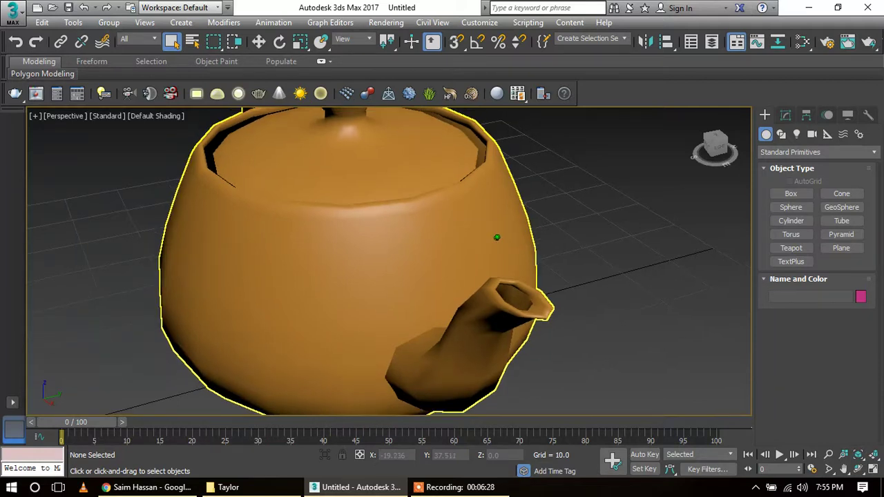
pyautogui.scroll(-2, 496, 237)
pyautogui.scroll(-2, 496, 238)
pyautogui.scroll(-1, 497, 238)
pyautogui.scroll(1, 497, 237)
pyautogui.scroll(1, 496, 237)
pyautogui.scroll(2, 497, 237)
pyautogui.scroll(1, 497, 238)
pyautogui.scroll(-1, 497, 238)
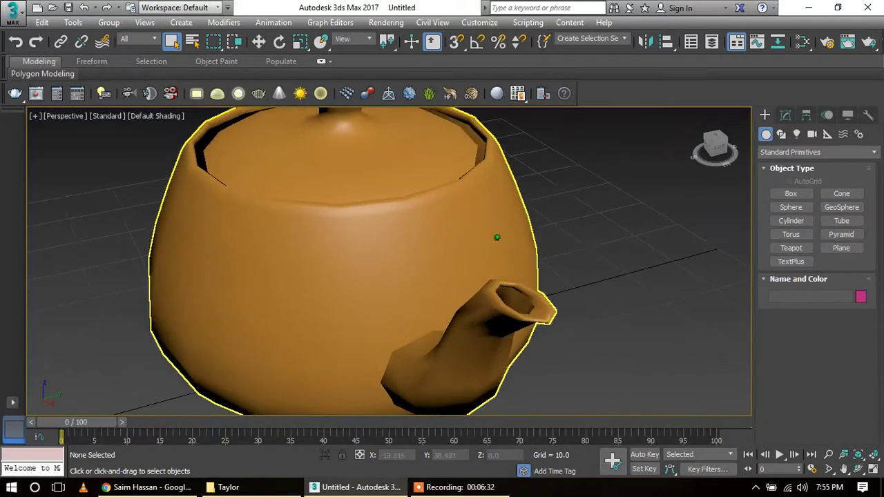
pyautogui.scroll(-2, 497, 238)
pyautogui.scroll(-1, 496, 238)
pyautogui.scroll(-1, 496, 237)
# - Orbit around the teapot, zoom out, pan it left, and orbit it into the upper left of the view
pyautogui.keyDown('alt'); pyautogui.moveTo(497, 238); pyautogui.dragTo(469, 270, button='middle'); pyautogui.keyUp('alt')
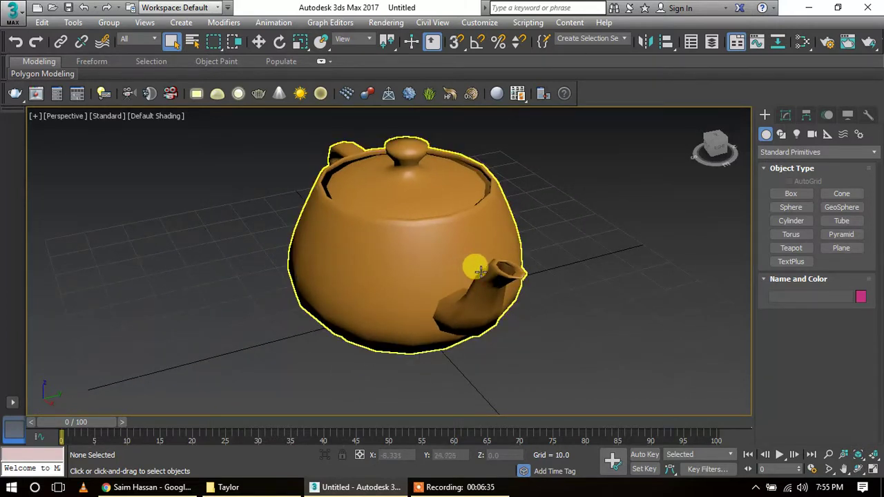
pyautogui.moveTo(481, 272)
pyautogui.keyDown('alt'); pyautogui.mouseDown(button='middle')
pyautogui.moveTo(458, 293)
pyautogui.moveTo(373, 284)
pyautogui.moveTo(340, 250)
pyautogui.mouseUp(button='middle'); pyautogui.keyUp('alt')
pyautogui.keyDown('alt'); pyautogui.moveTo(327, 252); pyautogui.dragTo(529, 277, button='middle'); pyautogui.keyUp('alt')
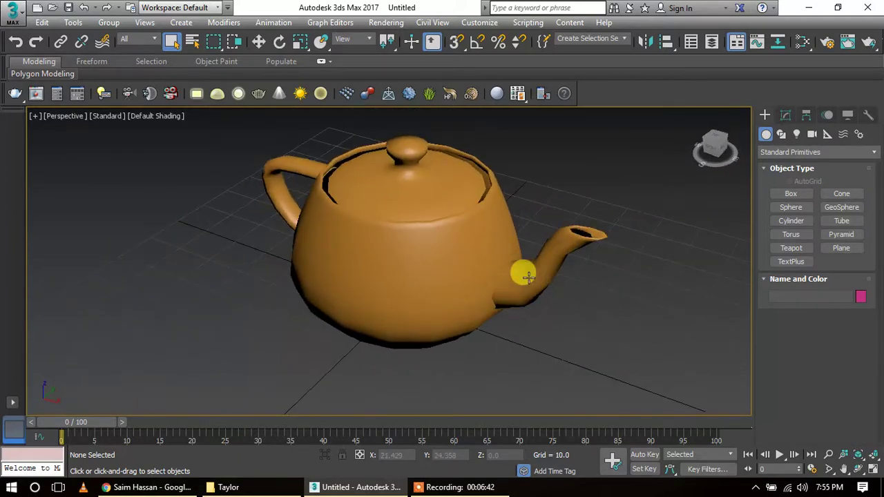
pyautogui.click(529, 276)
pyautogui.scroll(-2, 422, 290)
pyautogui.scroll(-1, 435, 293)
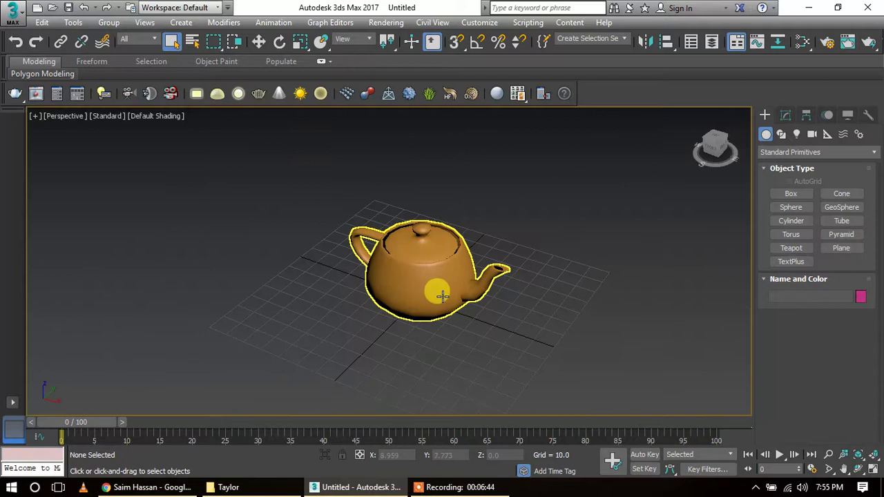
pyautogui.moveTo(442, 296); pyautogui.dragTo(214, 286, button='middle')
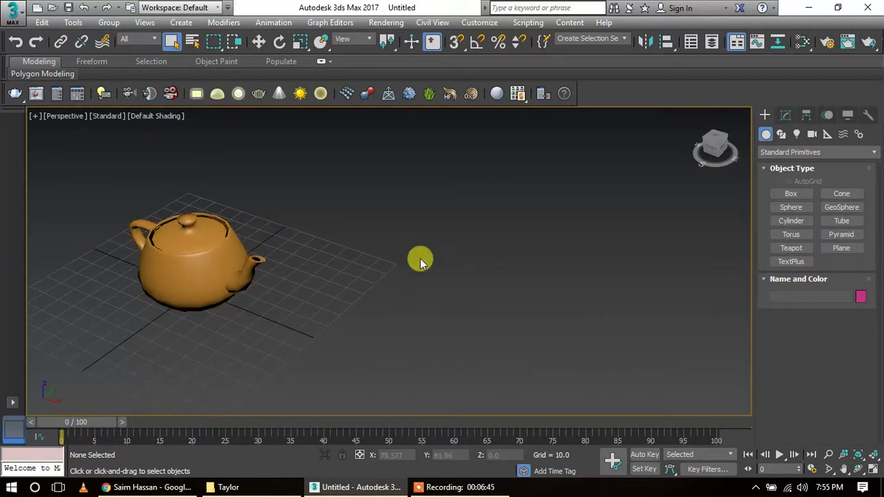
pyautogui.moveTo(365, 286)
pyautogui.keyDown('alt'); pyautogui.mouseDown(button='middle')
pyautogui.moveTo(533, 305)
pyautogui.moveTo(367, 312)
pyautogui.moveTo(279, 297)
pyautogui.moveTo(324, 310)
pyautogui.moveTo(360, 311)
pyautogui.moveTo(254, 263)
pyautogui.mouseUp(button='middle'); pyautogui.keyUp('alt')
pyautogui.moveTo(434, 302)
pyautogui.mouseDown(button='middle')
pyautogui.moveTo(458, 276)
pyautogui.moveTo(446, 280)
pyautogui.mouseUp(button='middle')
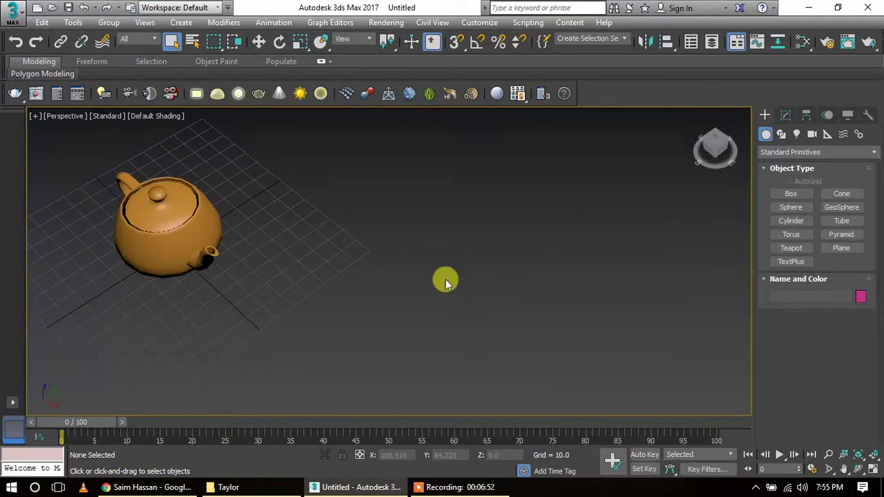
pyautogui.click(190, 226)
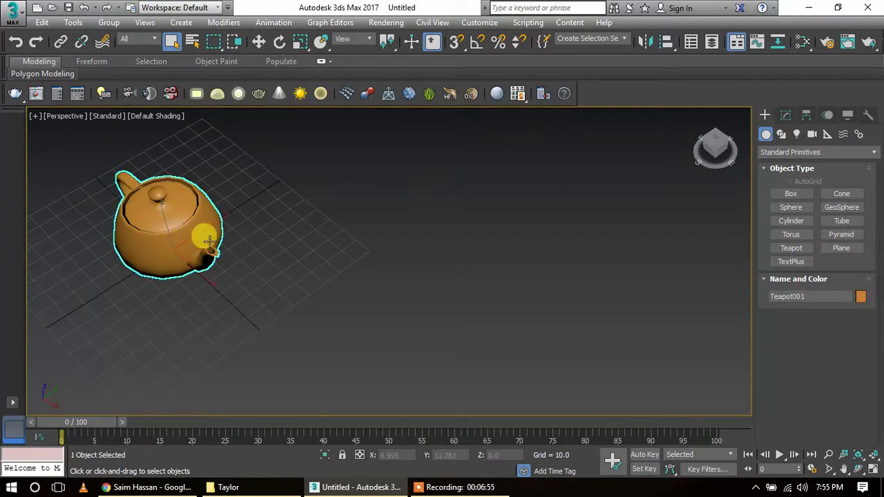
pyautogui.press('f')
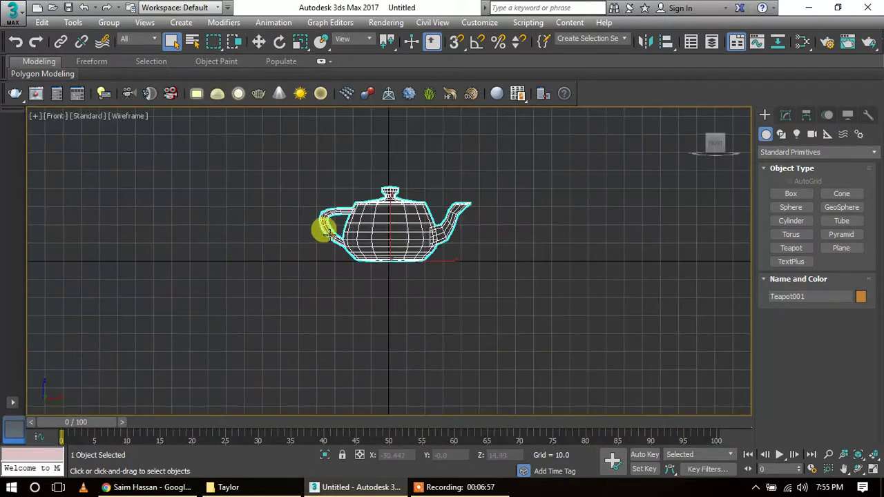
pyautogui.hotkey('shift', 'z')
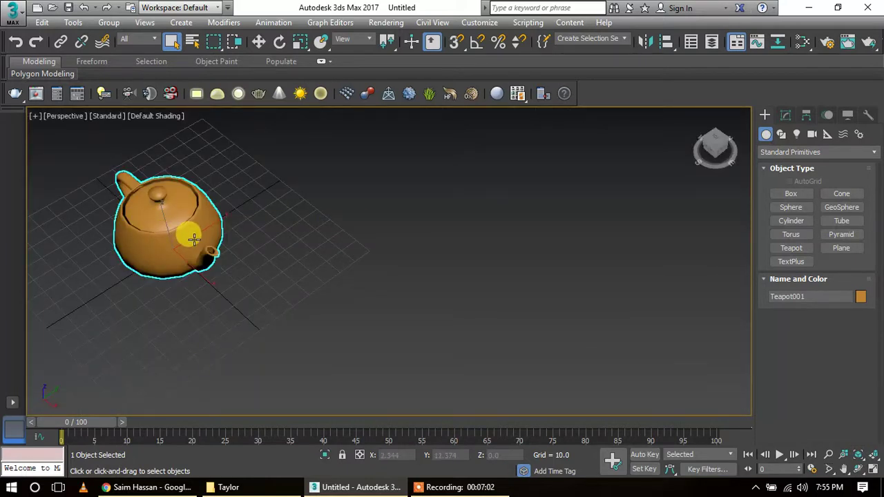
pyautogui.press('z')
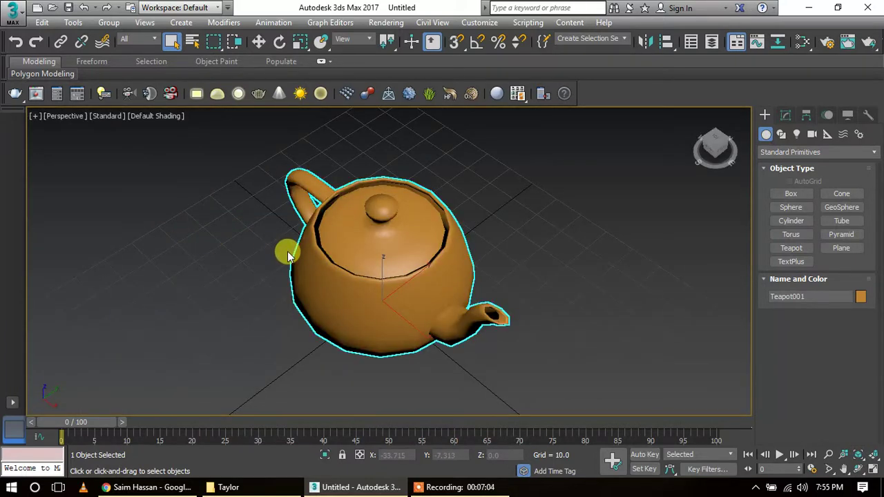
pyautogui.click(517, 246)
pyautogui.click(397, 273)
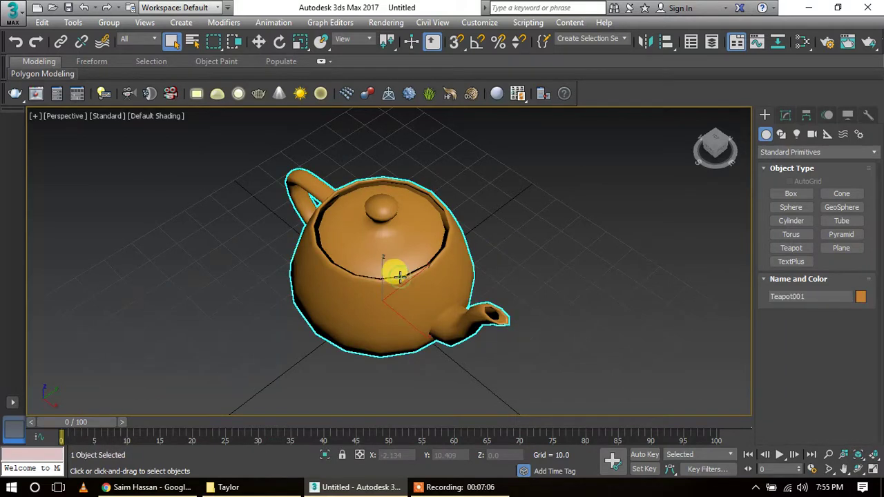
pyautogui.scroll(-5, 405, 277)
pyautogui.click(551, 282)
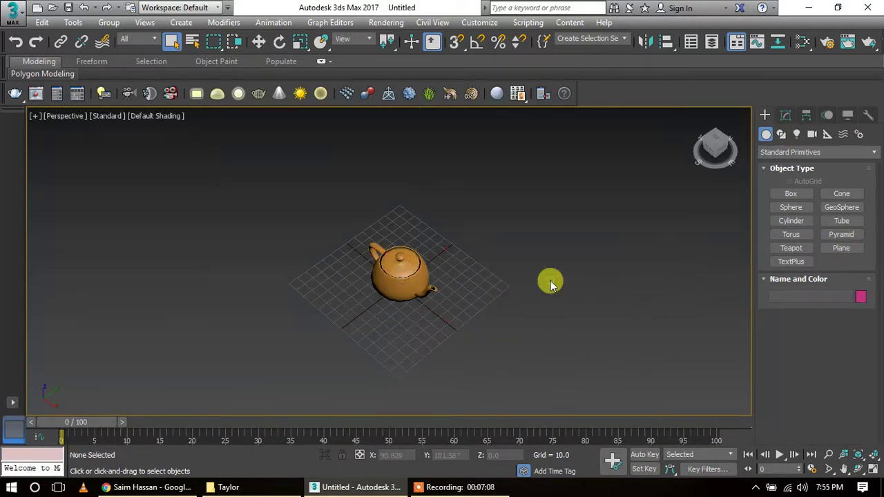
pyautogui.press('z')
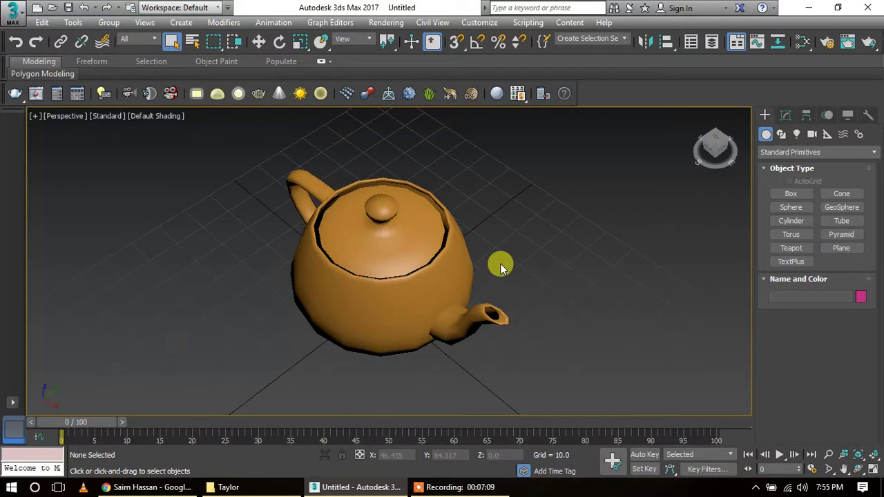
pyautogui.scroll(-5, 484, 249)
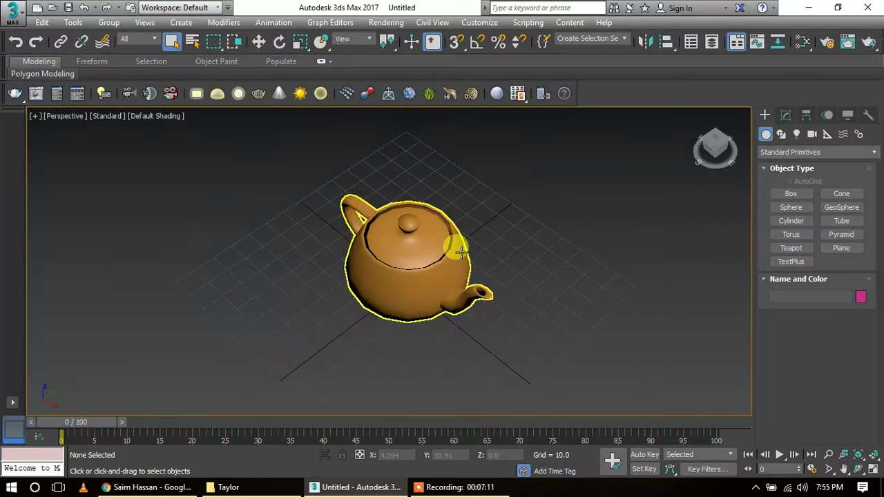
pyautogui.click(791, 249)
pyautogui.moveTo(180, 276); pyautogui.dragTo(213, 301)
pyautogui.moveTo(718, 245); pyautogui.dragTo(691, 259)
pyautogui.moveTo(653, 319); pyautogui.dragTo(660, 333)
pyautogui.rightClick(578, 253)
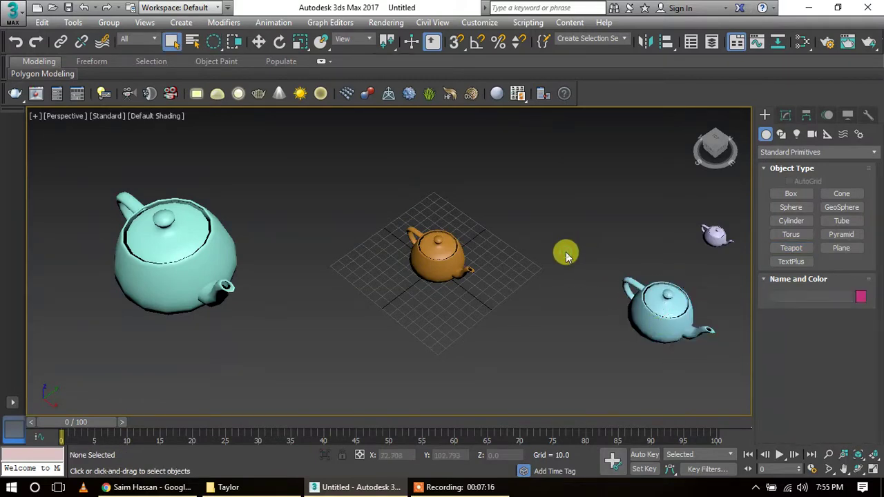
pyautogui.scroll(-3, 549, 273)
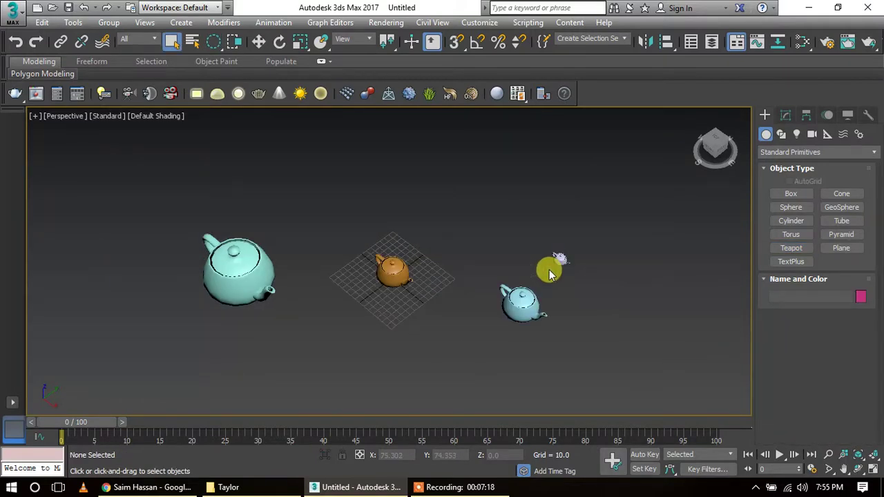
pyautogui.click(394, 276)
pyautogui.press('z')
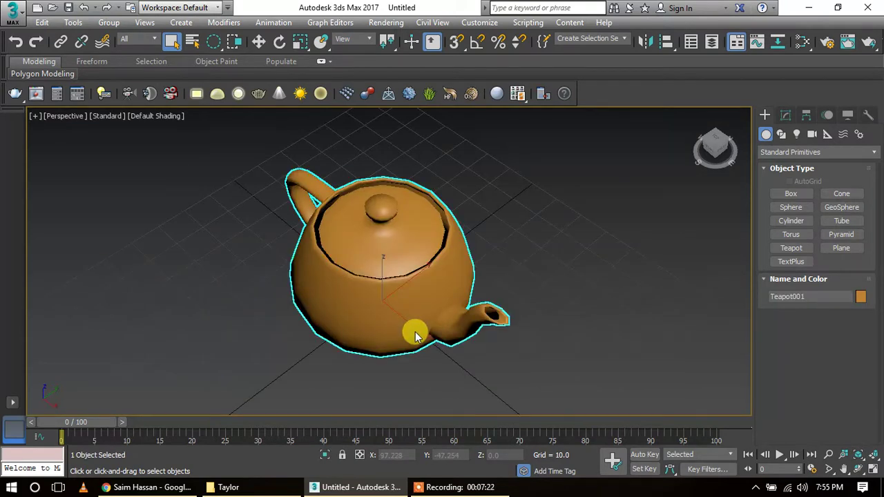
pyautogui.click(571, 273)
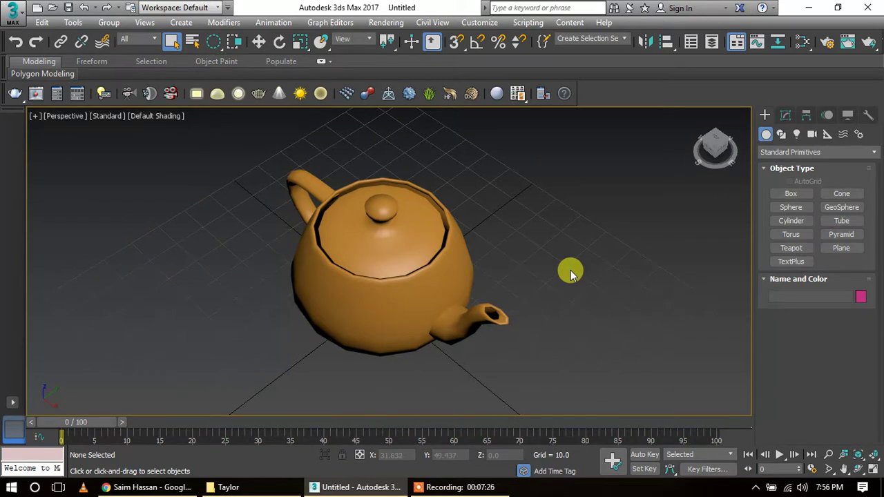
pyautogui.press('z')
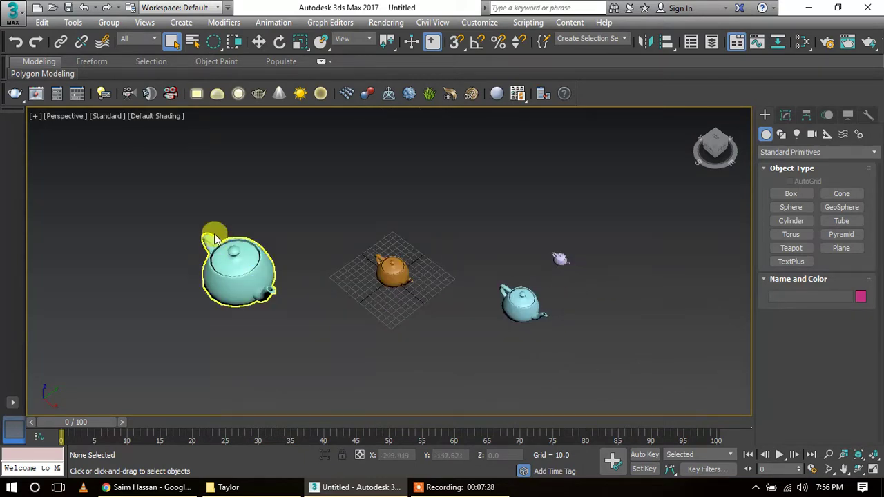
pyautogui.click(213, 240)
pyautogui.keyDown('ctrl'); pyautogui.moveTo(511, 255); pyautogui.dragTo(579, 315); pyautogui.keyUp('ctrl')
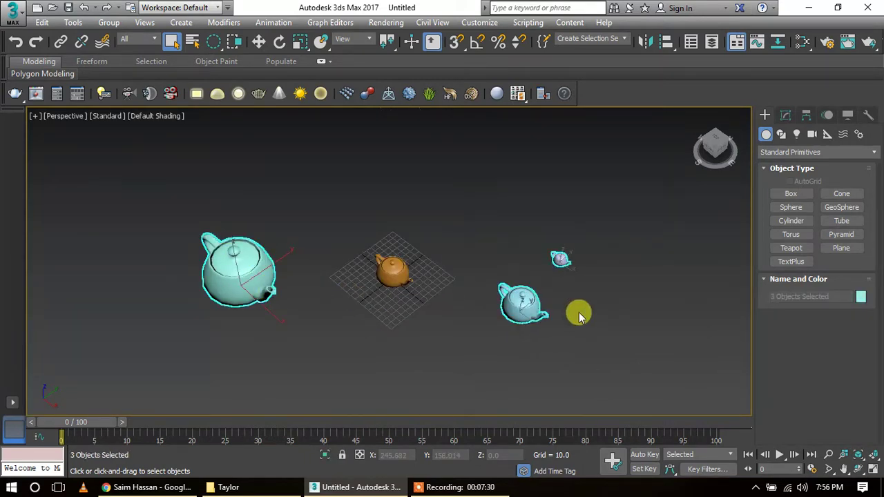
pyautogui.press('Delete')
pyautogui.scroll(6, 415, 277)
pyautogui.moveTo(369, 279); pyautogui.dragTo(488, 270, button='middle')
pyautogui.scroll(2, 488, 269)
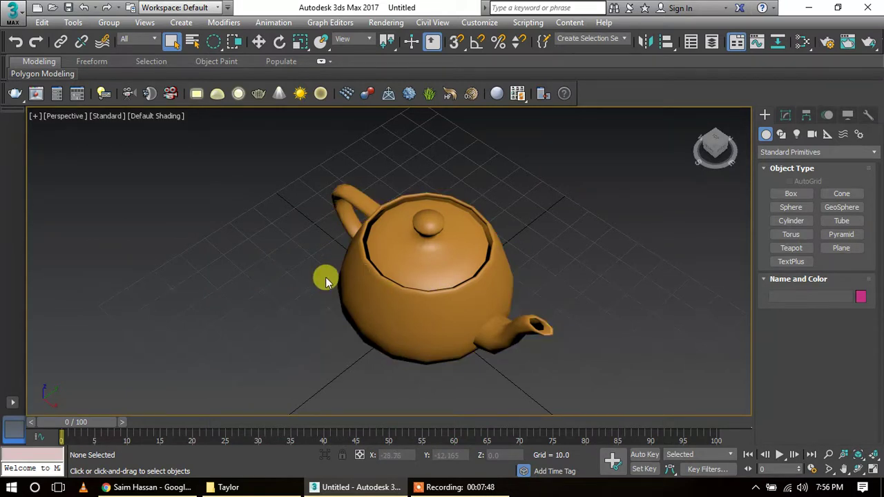
# - Recentre the teapot and draw a green cylinder to its right
pyautogui.scroll(-5, 330, 275)
pyautogui.moveTo(310, 291); pyautogui.dragTo(351, 281, button='middle')
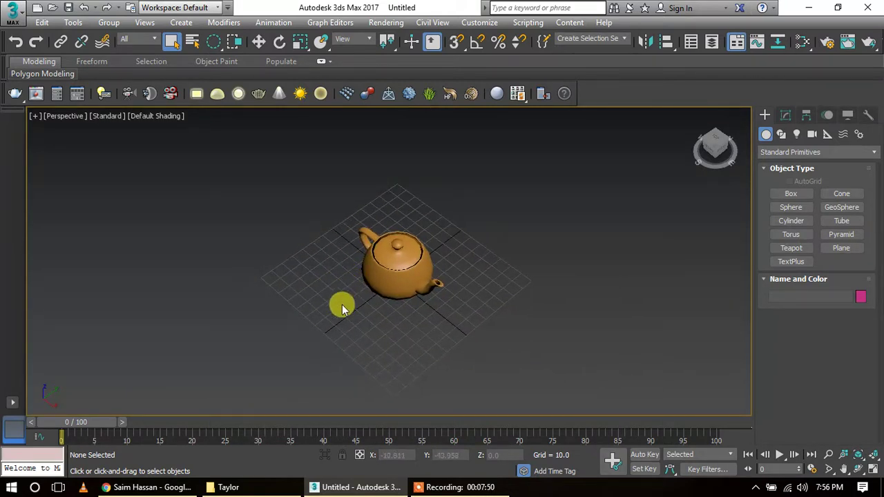
pyautogui.scroll(3, 342, 305)
pyautogui.click(791, 220)
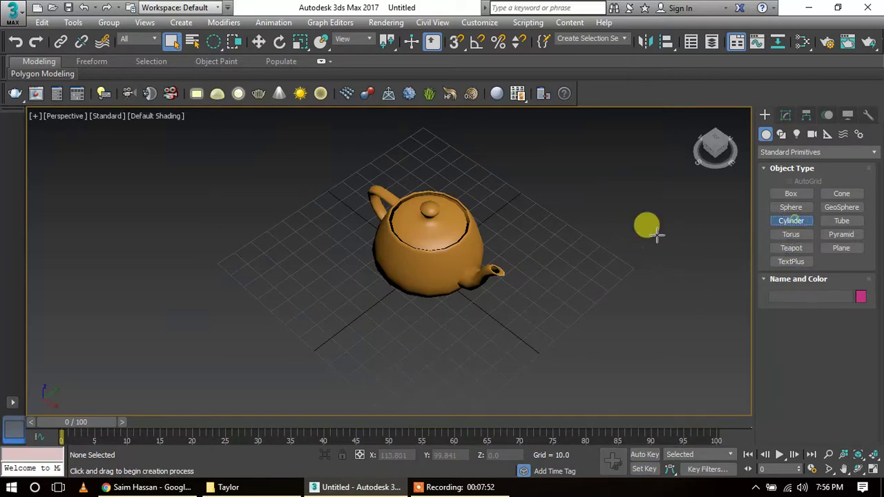
pyautogui.moveTo(601, 220); pyautogui.dragTo(625, 222)
pyautogui.click(604, 150)
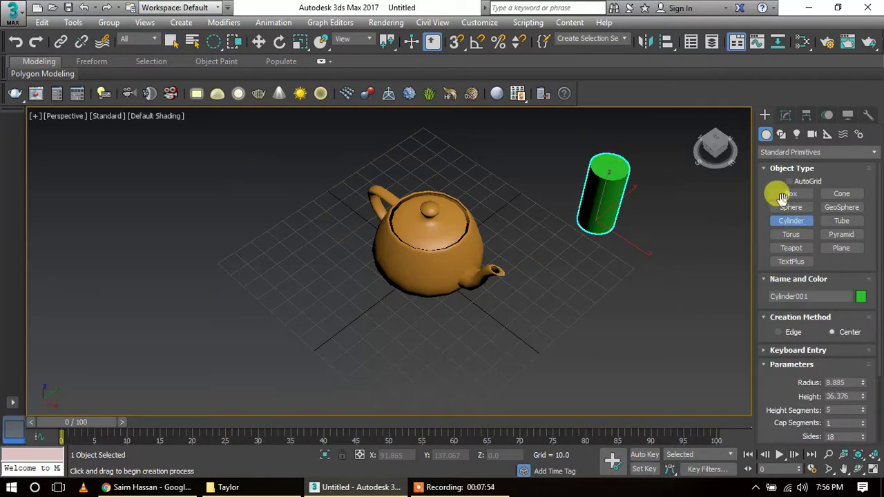
# - Add a sphere left of the teapot and a purple box in front, then exit creation mode
pyautogui.click(791, 207)
pyautogui.moveTo(264, 274); pyautogui.dragTo(274, 282)
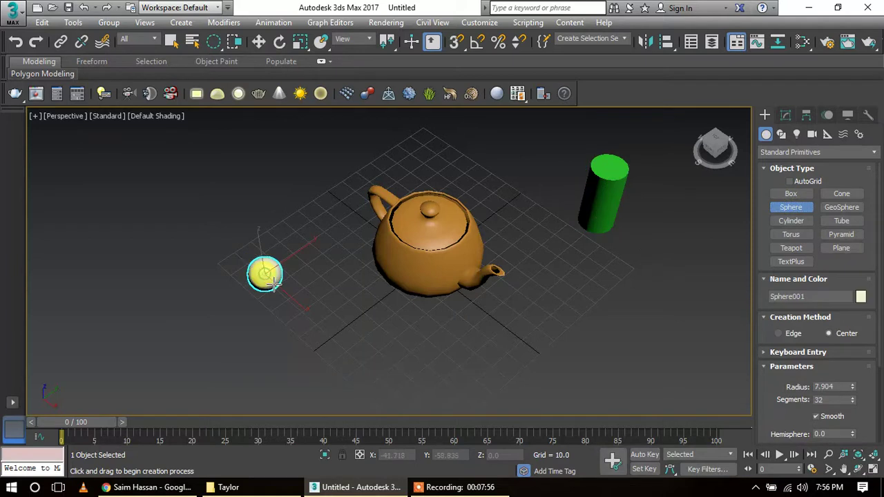
pyautogui.click(791, 193)
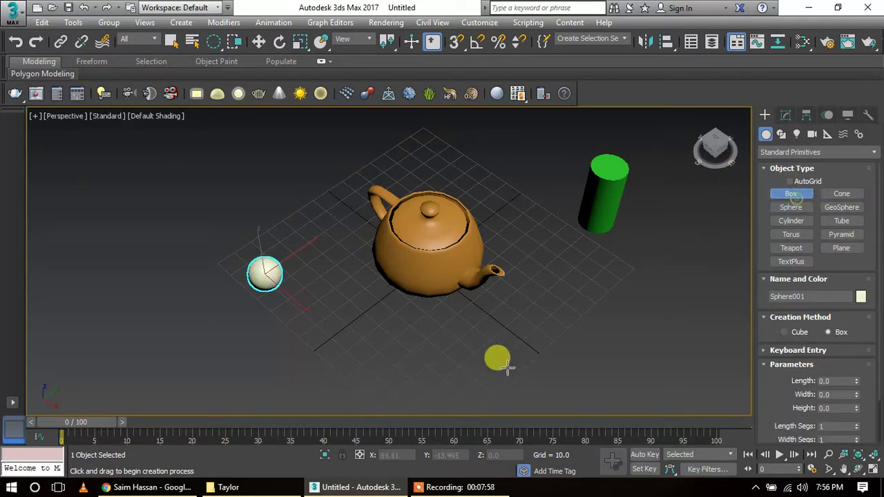
pyautogui.moveTo(506, 368); pyautogui.dragTo(512, 365)
pyautogui.click(526, 321)
pyautogui.rightClick(620, 330)
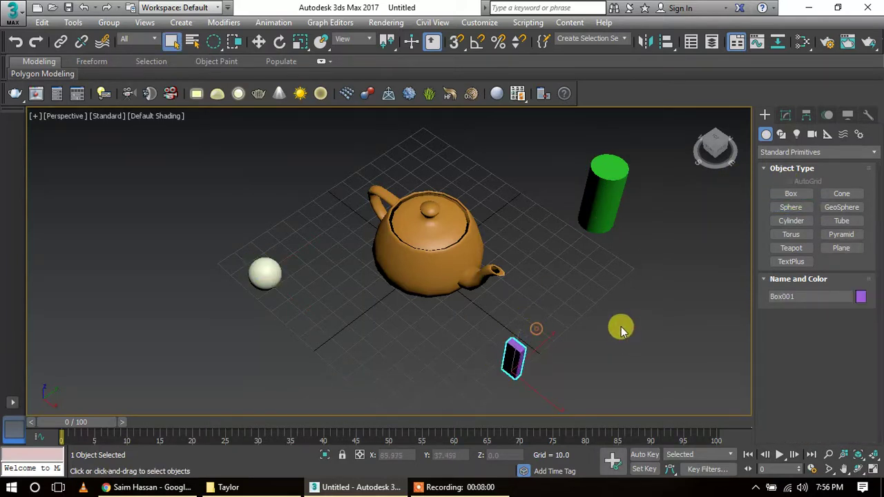
pyautogui.click(621, 329)
pyautogui.moveTo(522, 268); pyautogui.dragTo(503, 261, button='middle')
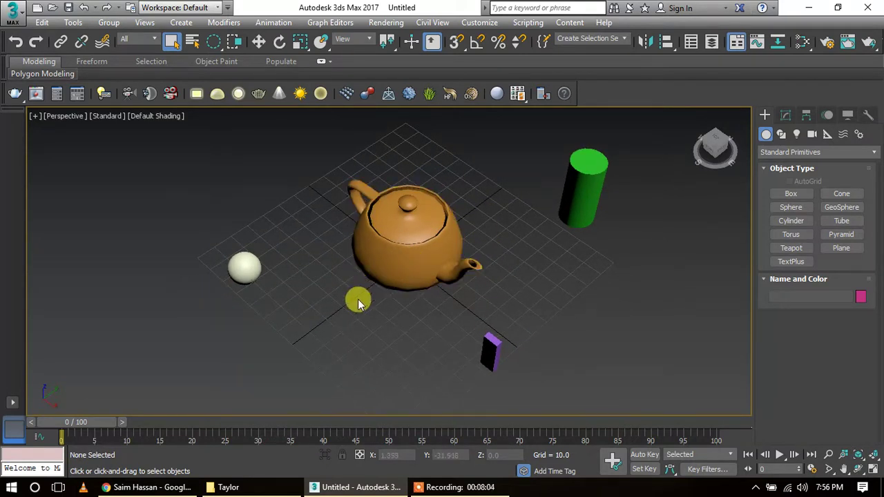
# - Select and deselect the sphere, box, cylinder and teapot one at a time
pyautogui.click(238, 267)
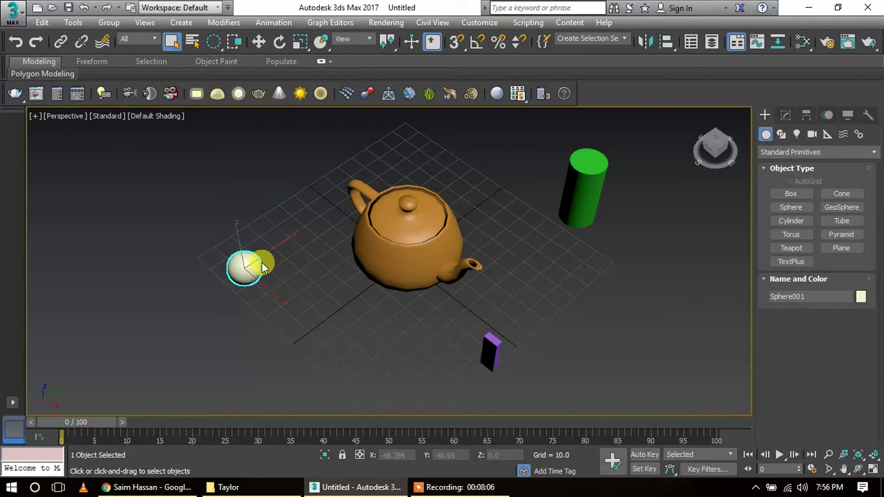
pyautogui.click(299, 297)
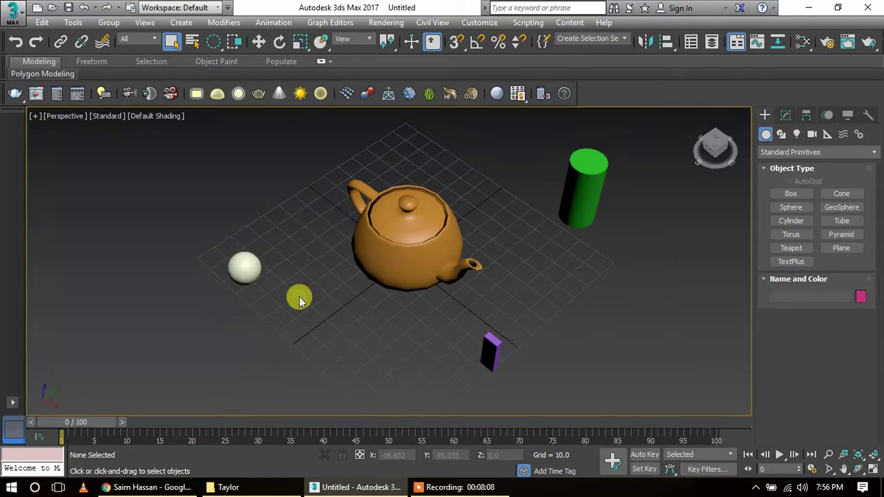
pyautogui.click(491, 349)
pyautogui.click(608, 292)
pyautogui.click(577, 190)
pyautogui.click(627, 326)
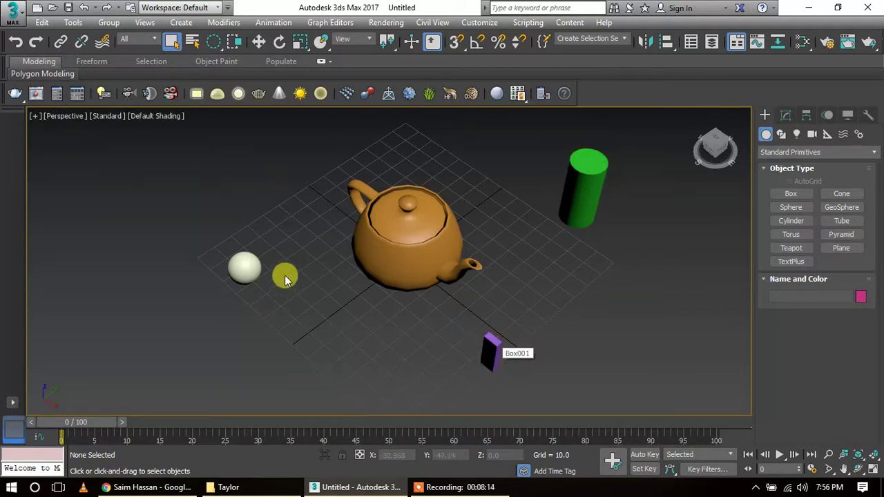
pyautogui.click(390, 252)
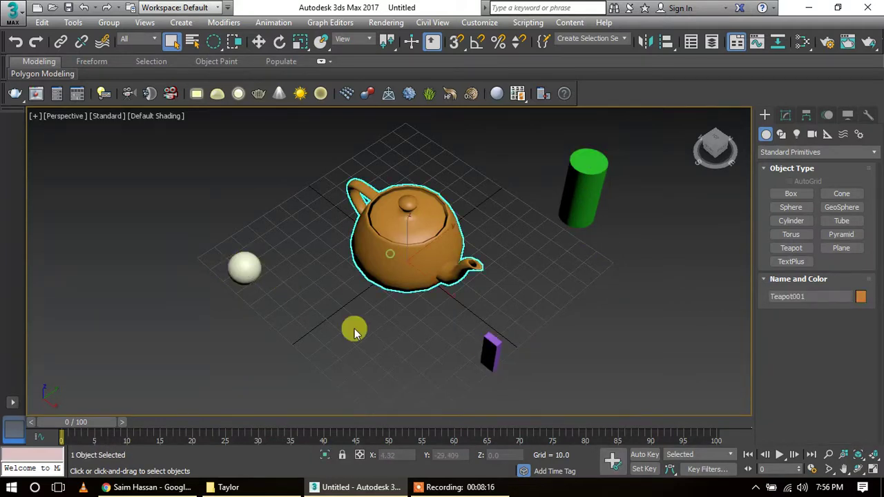
pyautogui.click(356, 350)
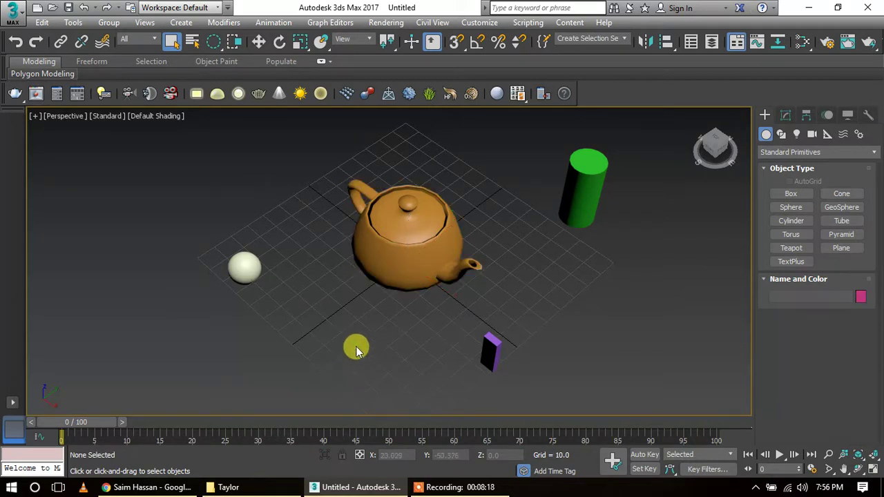
# - Ctrl-select the sphere, box and cylinder together, clear, reselect cylinder and box, then clear again
pyautogui.click(239, 265)
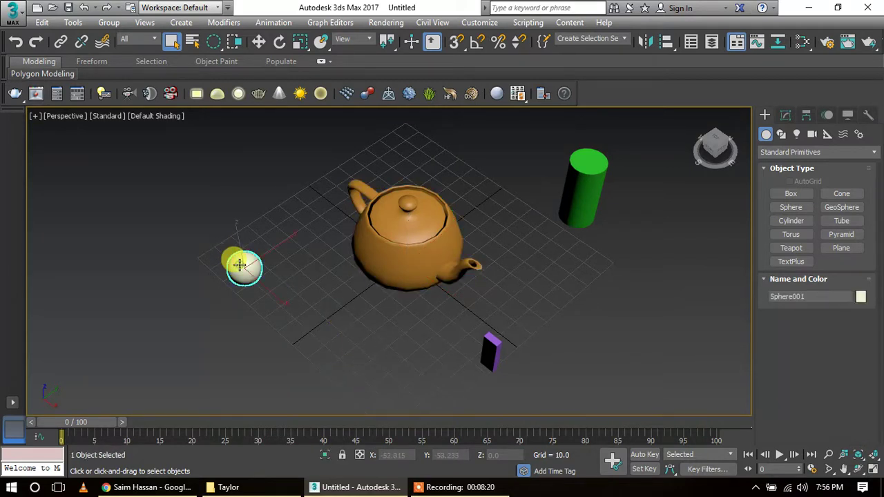
pyautogui.keyDown('ctrl'); pyautogui.click(490, 351); pyautogui.keyUp('ctrl')
pyautogui.keyDown('ctrl'); pyautogui.click(587, 194); pyautogui.keyUp('ctrl')
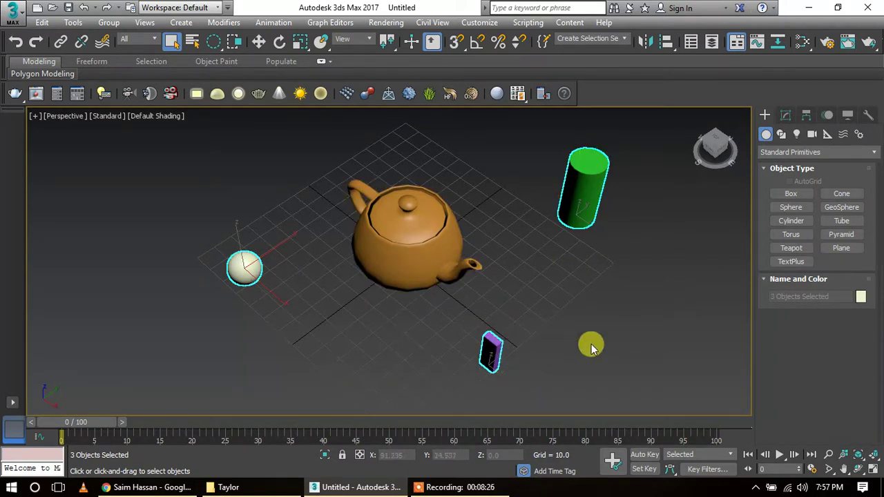
pyautogui.click(574, 322)
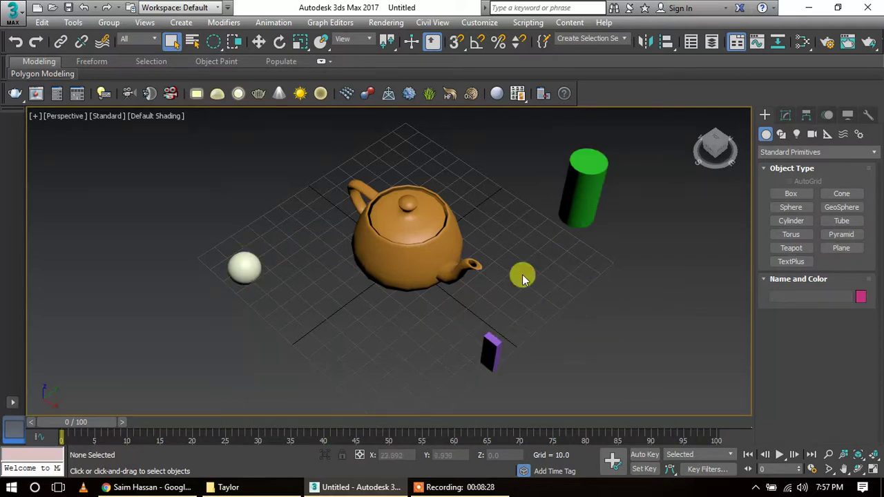
pyautogui.click(586, 195)
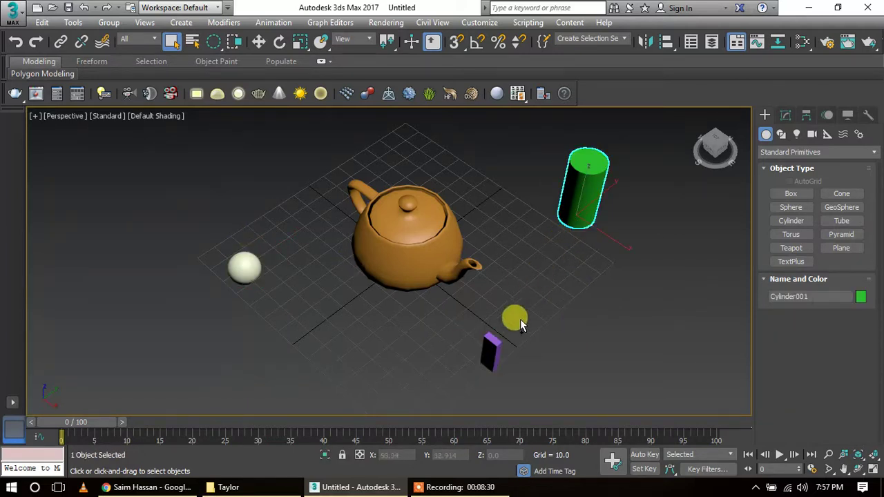
pyautogui.keyDown('ctrl'); pyautogui.click(489, 353); pyautogui.keyUp('ctrl')
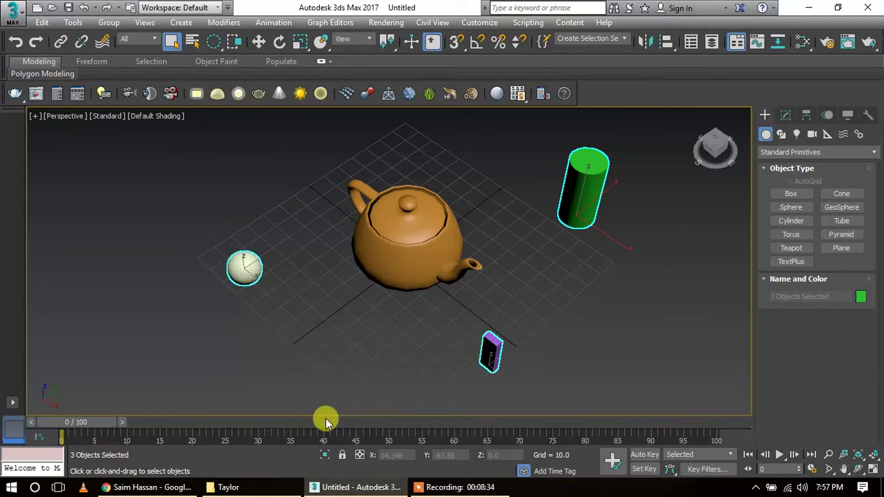
pyautogui.click(348, 348)
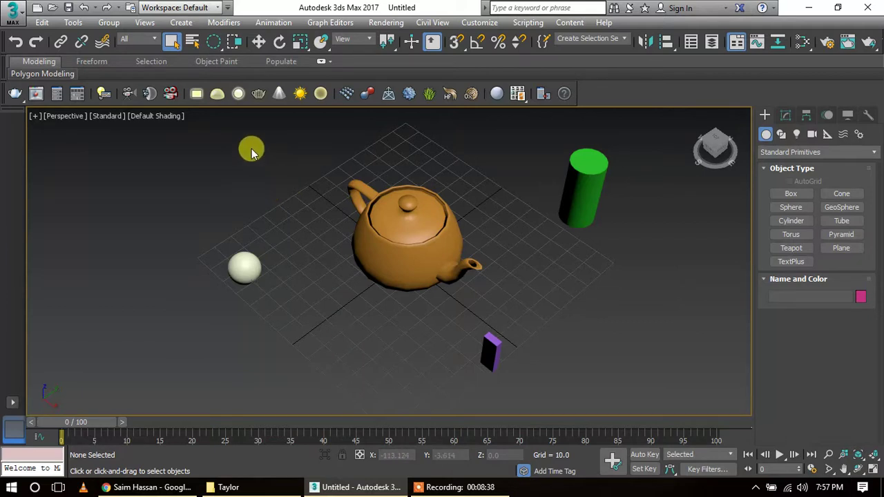
# - Choose a region shape from the Selection Region flyout on the main toolbar
pyautogui.click(212, 46)
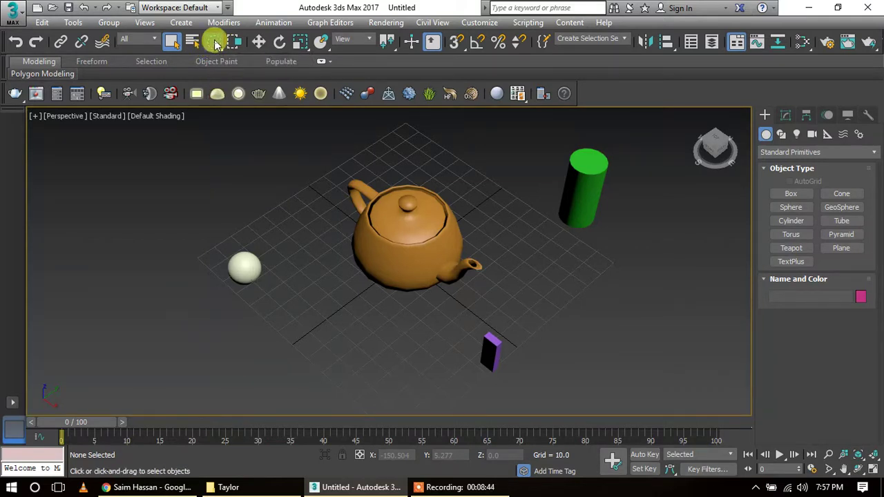
pyautogui.click(216, 43)
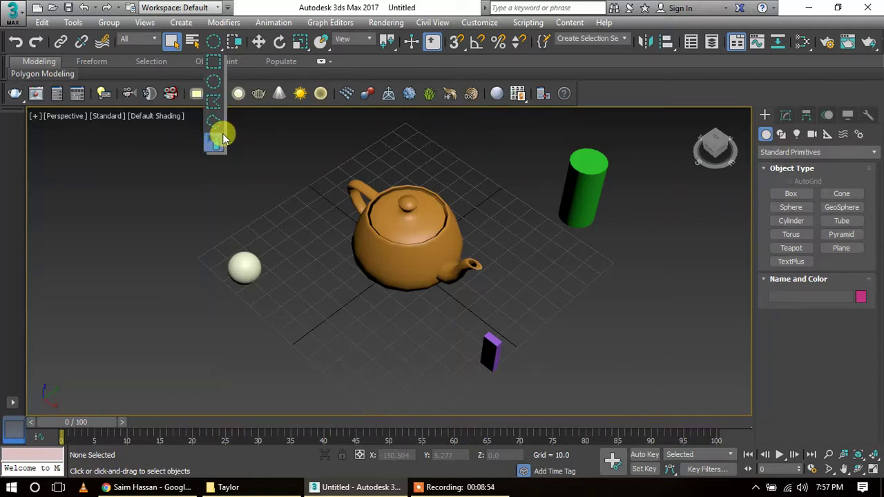
pyautogui.moveTo(218, 128); pyautogui.dragTo(217, 146)
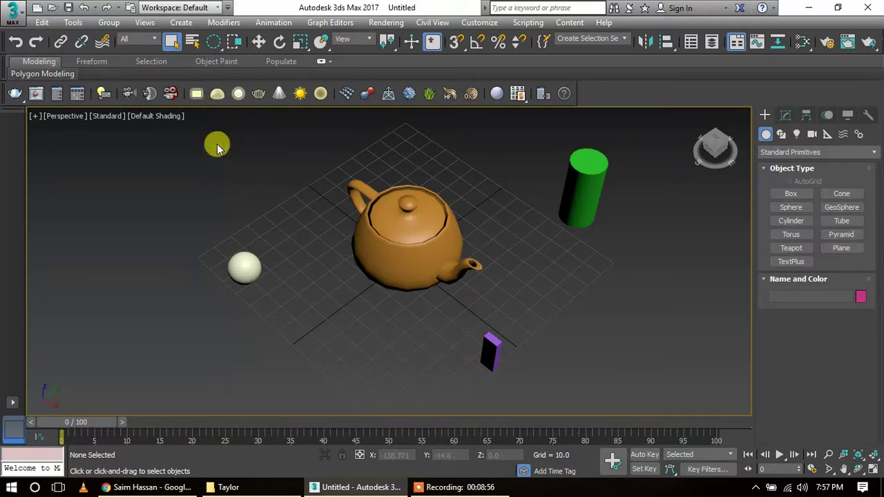
pyautogui.click(202, 271)
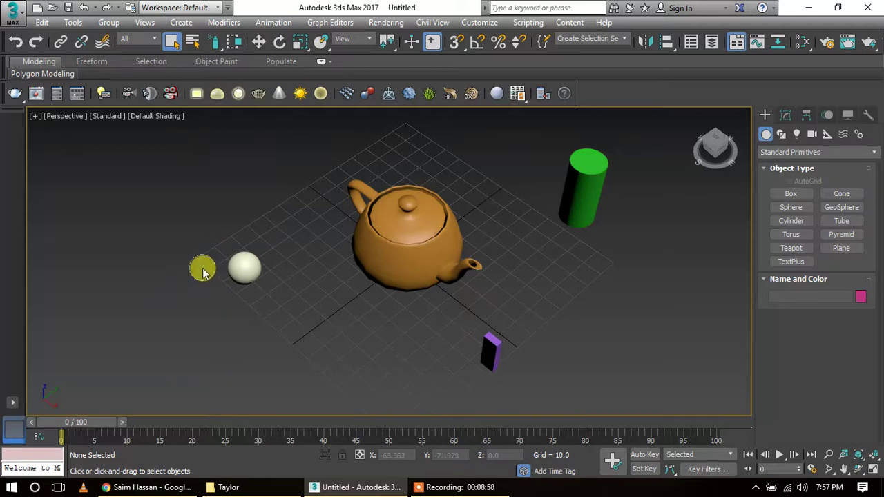
# - Select the white sphere, then Ctrl-add the purple box and green cylinder
pyautogui.click(241, 268)
pyautogui.keyDown('ctrl'); pyautogui.click(490, 351); pyautogui.keyUp('ctrl')
pyautogui.keyDown('ctrl'); pyautogui.click(590, 191); pyautogui.keyUp('ctrl')
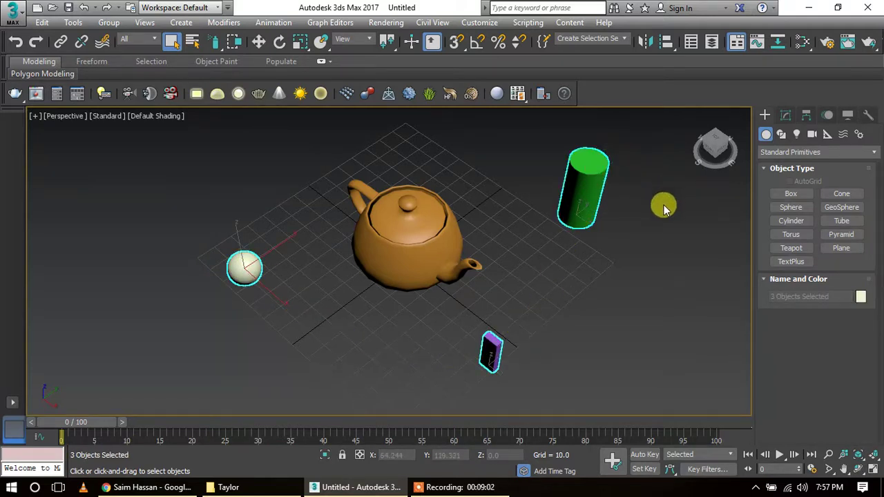
pyautogui.moveTo(217, 50); pyautogui.dragTo(217, 127)
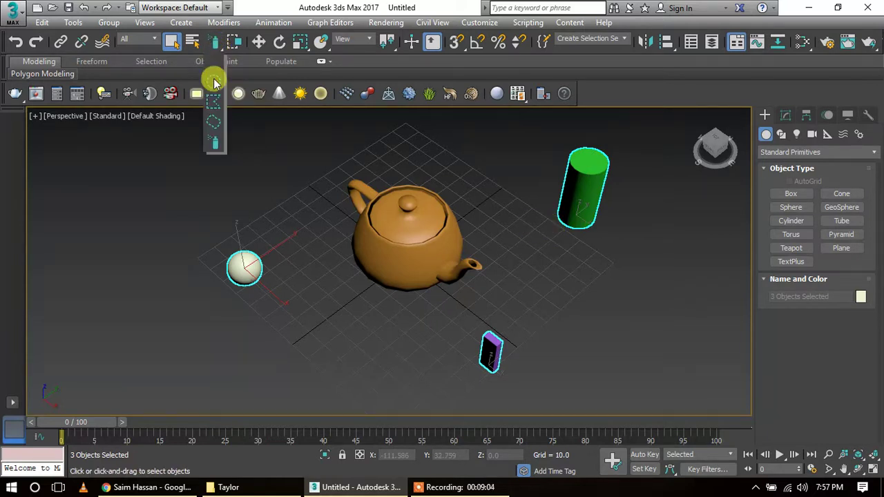
# - Draw a freehand lasso around the sphere, cylinder and box to select them
pyautogui.click(209, 298)
pyautogui.moveTo(216, 322); pyautogui.dragTo(194, 272)
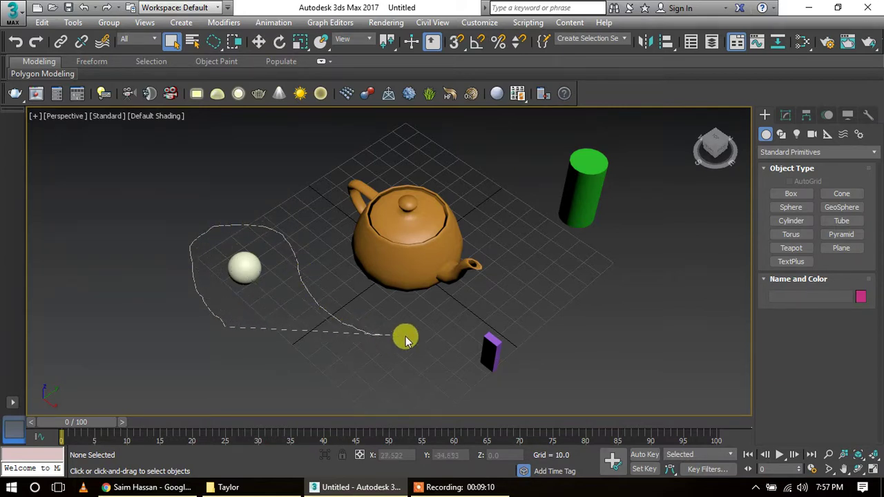
pyautogui.moveTo(529, 199)
pyautogui.mouseDown()
pyautogui.moveTo(556, 138)
pyautogui.moveTo(638, 145)
pyautogui.moveTo(635, 209)
pyautogui.moveTo(581, 366)
pyautogui.moveTo(486, 408)
pyautogui.moveTo(327, 384)
pyautogui.moveTo(276, 368)
pyautogui.mouseUp()
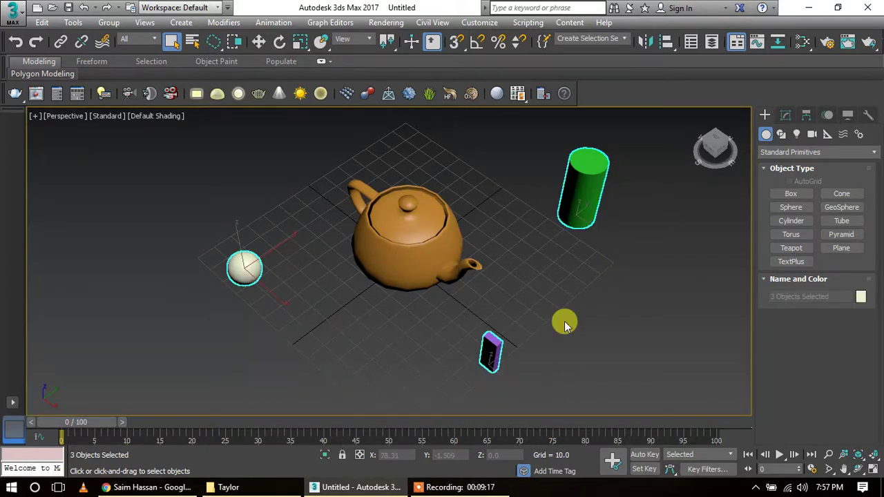
pyautogui.click(332, 315)
# - Switch to Fence Selection Region and select the same three objects with a straight-edged fence
pyautogui.moveTo(212, 40); pyautogui.dragTo(217, 104)
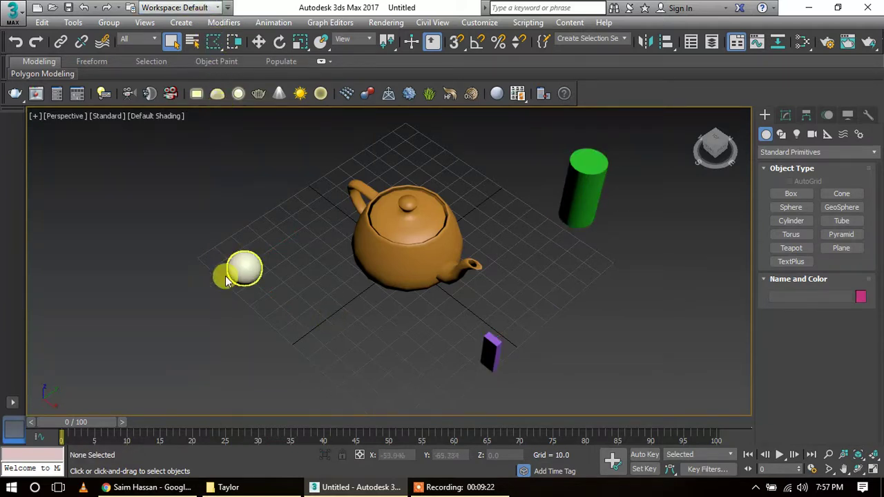
pyautogui.moveTo(170, 320); pyautogui.dragTo(187, 268)
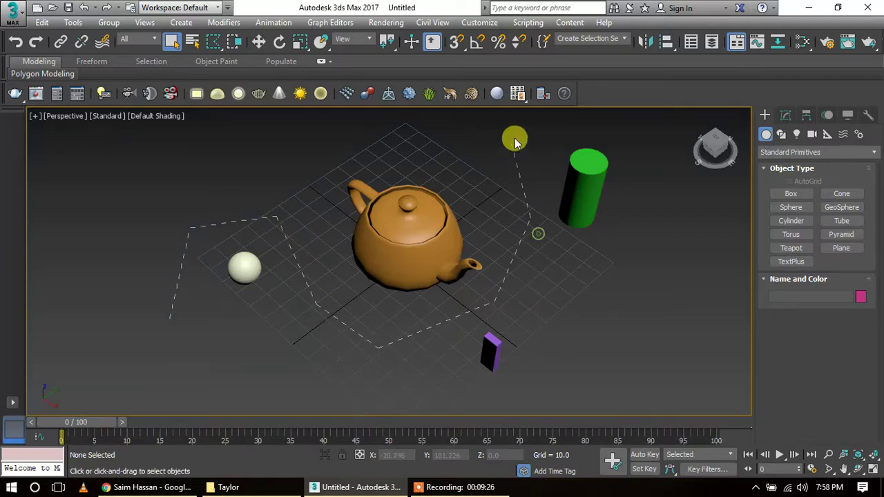
pyautogui.moveTo(654, 185)
pyautogui.mouseDown()
pyautogui.moveTo(224, 364)
pyautogui.moveTo(187, 330)
pyautogui.mouseUp()
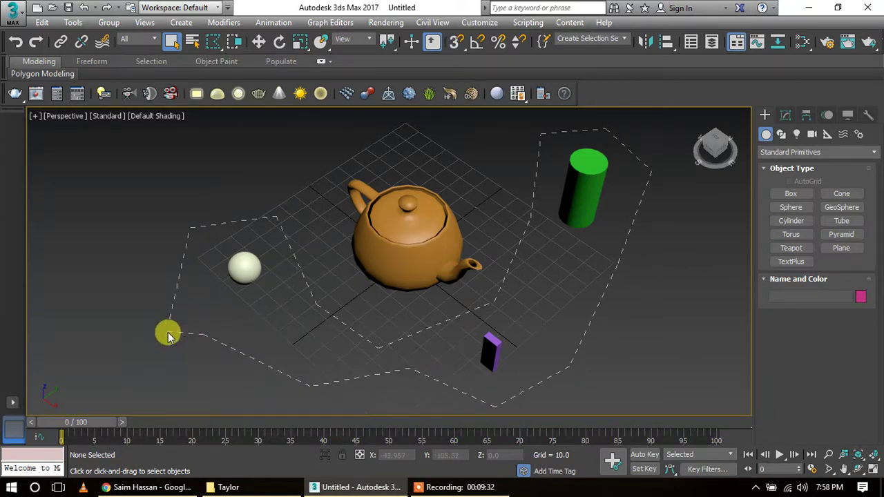
pyautogui.doubleClick(175, 334)
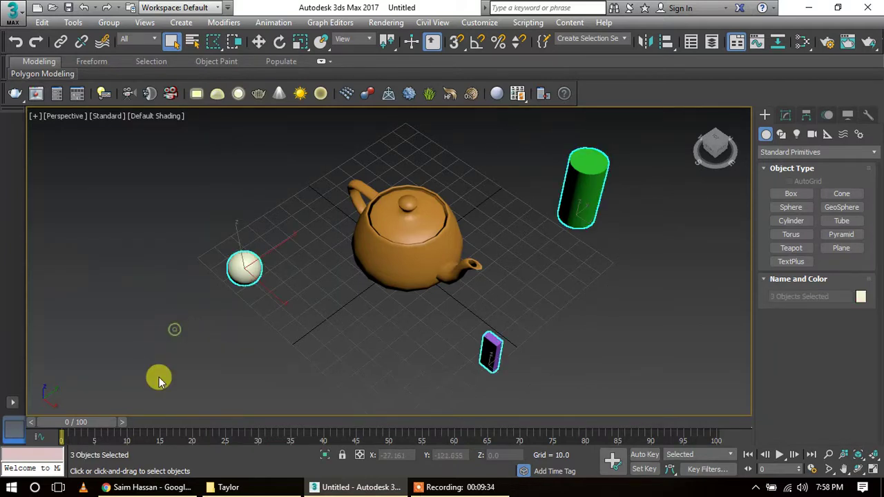
# - Select the teapot and sphere with a Circular Selection Region
pyautogui.click(312, 333)
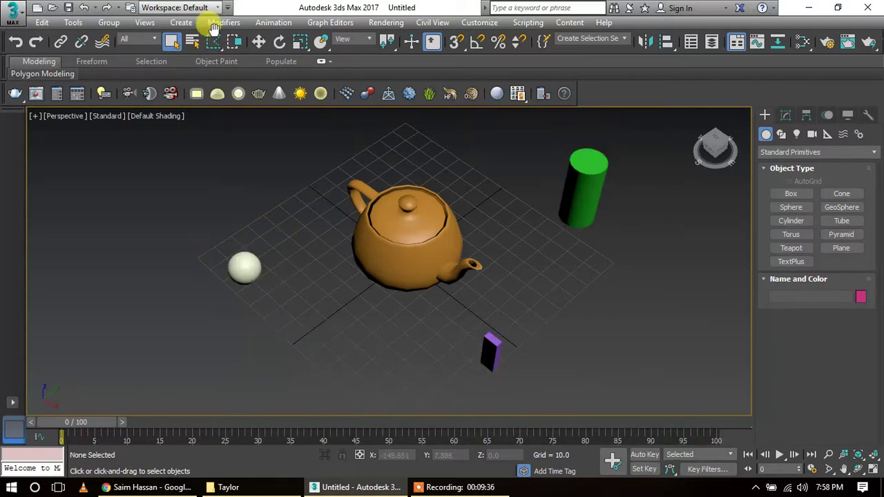
pyautogui.moveTo(216, 46); pyautogui.dragTo(217, 88)
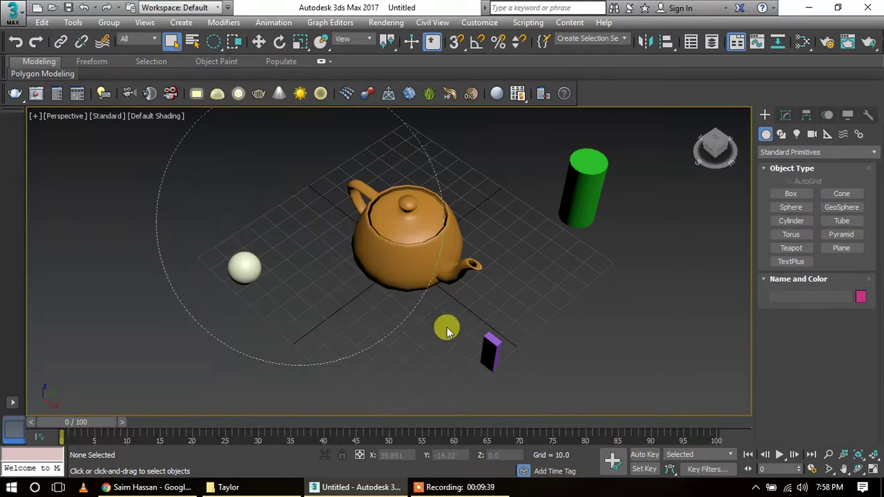
pyautogui.moveTo(344, 265); pyautogui.dragTo(438, 301)
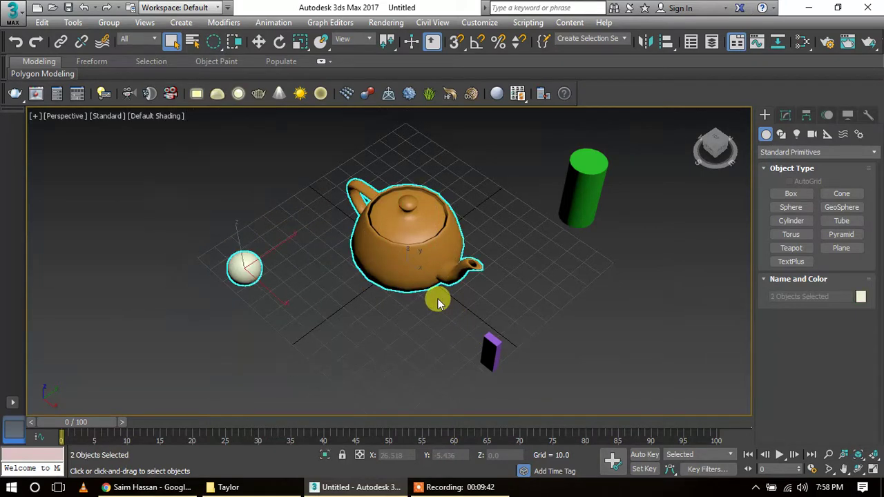
pyautogui.click(333, 269)
# - Select the teapot and sphere with a Rectangular Selection Region, then deselect them
pyautogui.moveTo(217, 50); pyautogui.dragTo(216, 43)
pyautogui.moveTo(247, 161)
pyautogui.mouseDown()
pyautogui.moveTo(597, 387)
pyautogui.moveTo(601, 376)
pyautogui.mouseUp()
pyautogui.click(514, 296)
pyautogui.moveTo(231, 154); pyautogui.dragTo(408, 345)
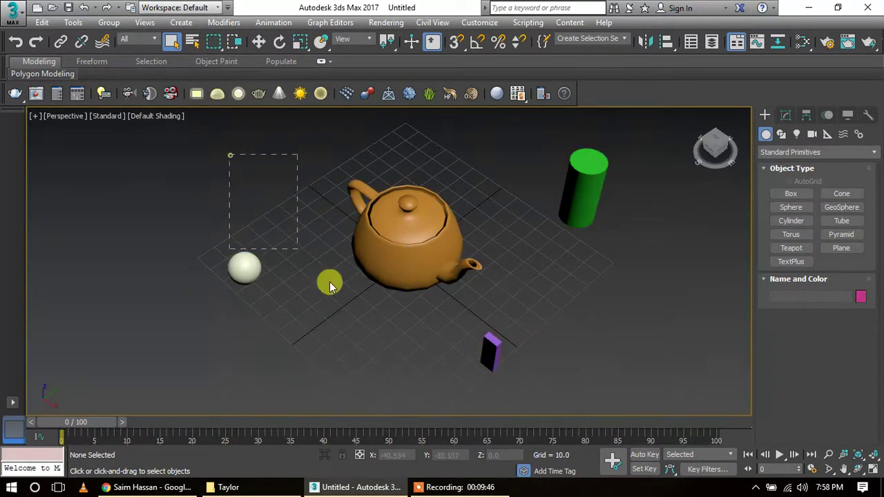
pyautogui.click(353, 323)
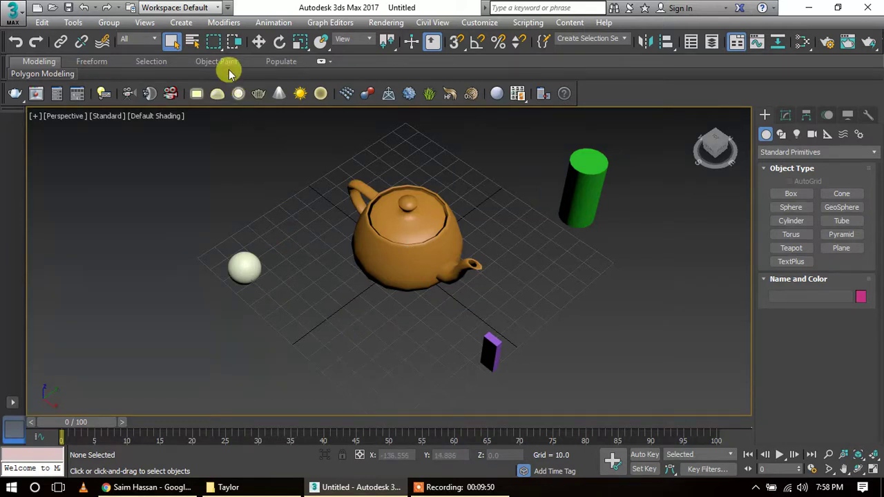